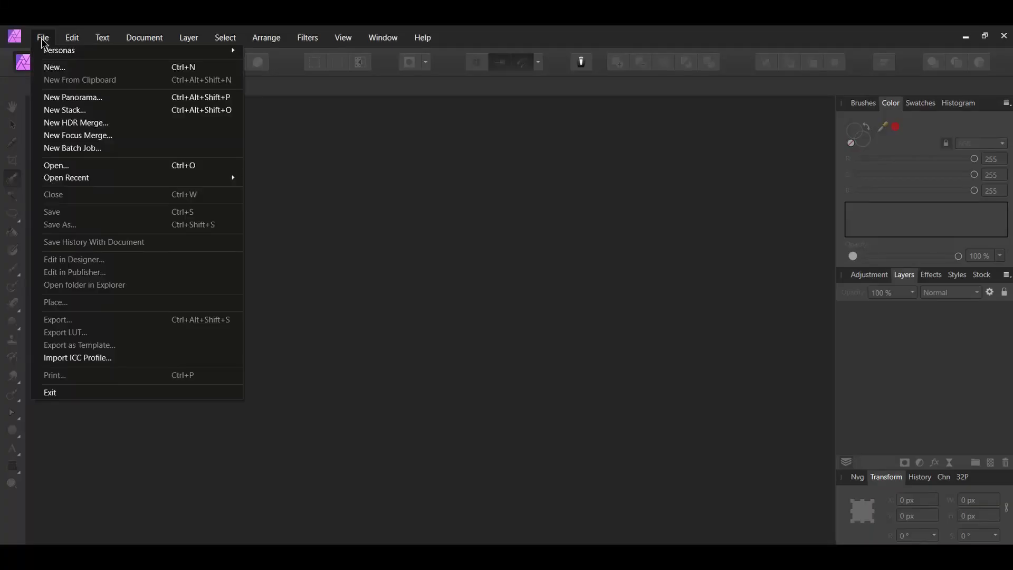
Step: Open the chocolate cake JPG, unlock its Background layer and pick the Selection Brush Tool
{"action": "left_click", "coordinate": [57, 165]}
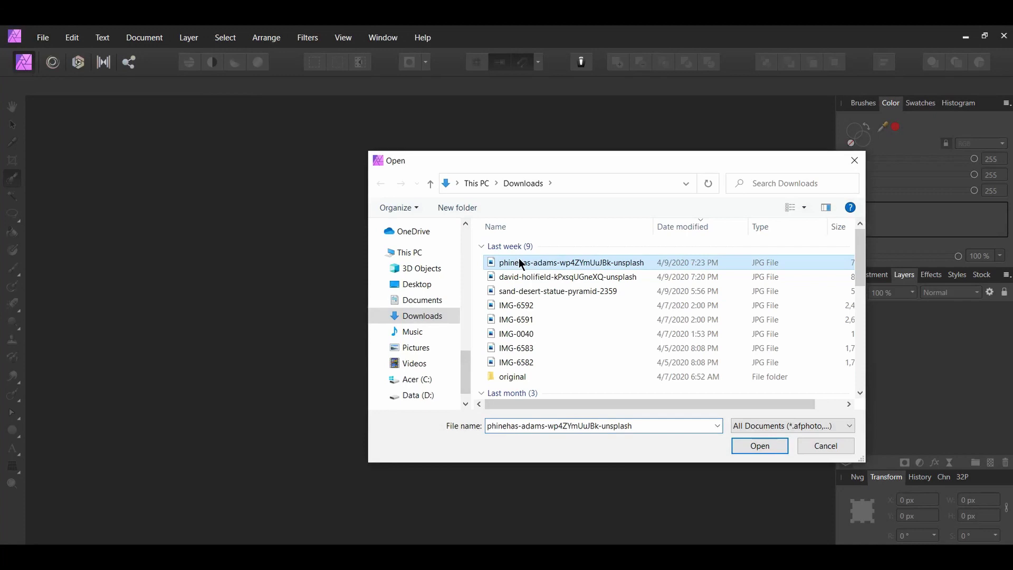
{"action": "left_click", "coordinate": [774, 445]}
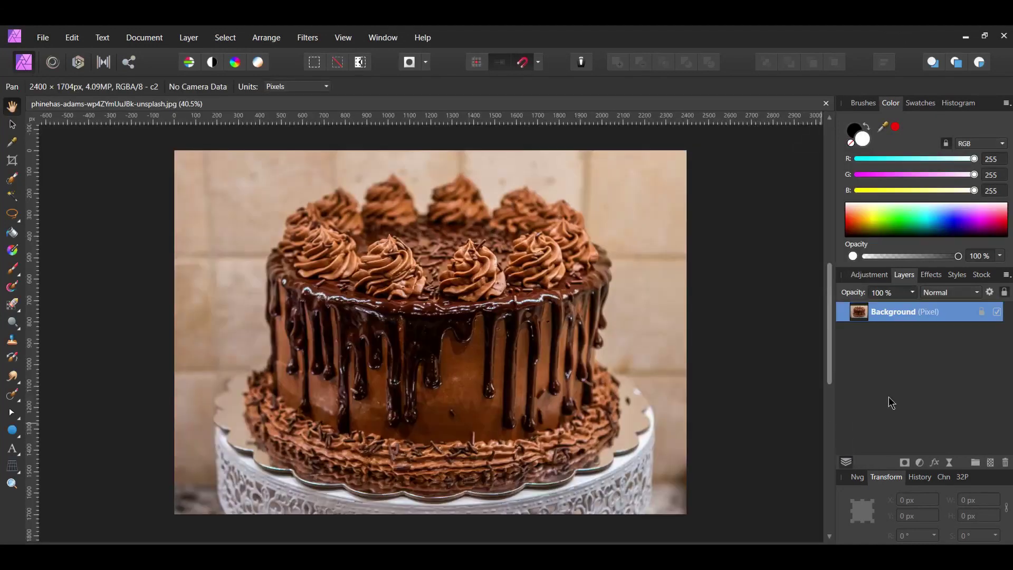
{"action": "left_click", "coordinate": [1004, 292]}
{"action": "left_click", "coordinate": [10, 183]}
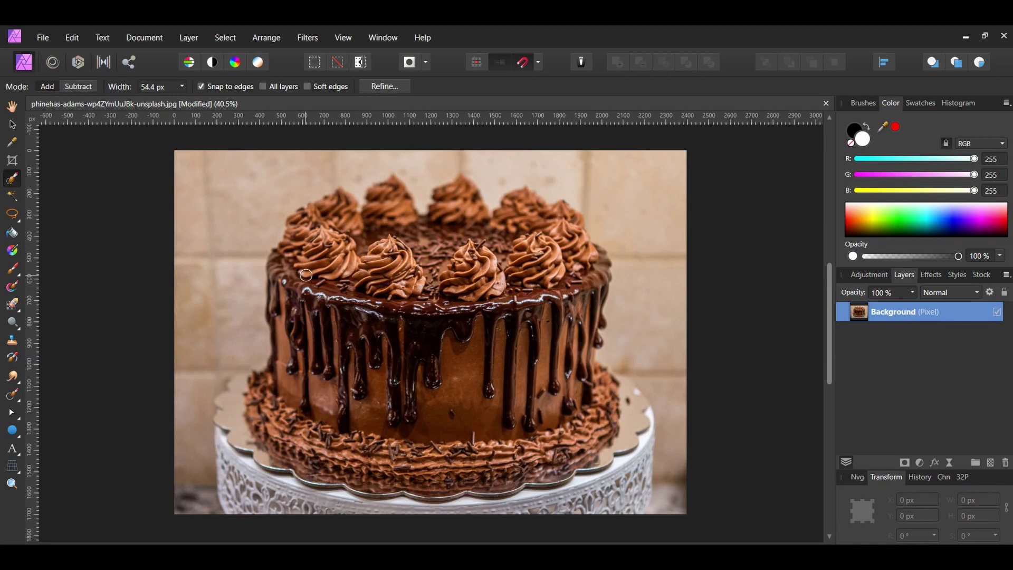
Step: Paint a selection over the cake with the Selection Brush, enlarging then shrinking the brush
{"action": "key", "text": "bracketright"}
{"action": "key", "text": "bracketright"}
{"action": "key", "text": "bracketright"}
{"action": "mouse_move", "coordinate": [299, 220]}
{"action": "left_mouse_down"}
{"action": "mouse_move", "coordinate": [314, 232]}
{"action": "mouse_move", "coordinate": [296, 242]}
{"action": "mouse_move", "coordinate": [322, 248]}
{"action": "mouse_move", "coordinate": [337, 214]}
{"action": "mouse_move", "coordinate": [348, 254]}
{"action": "mouse_move", "coordinate": [282, 266]}
{"action": "mouse_move", "coordinate": [308, 335]}
{"action": "mouse_move", "coordinate": [306, 377]}
{"action": "mouse_move", "coordinate": [256, 396]}
{"action": "mouse_move", "coordinate": [460, 190]}
{"action": "left_mouse_up"}
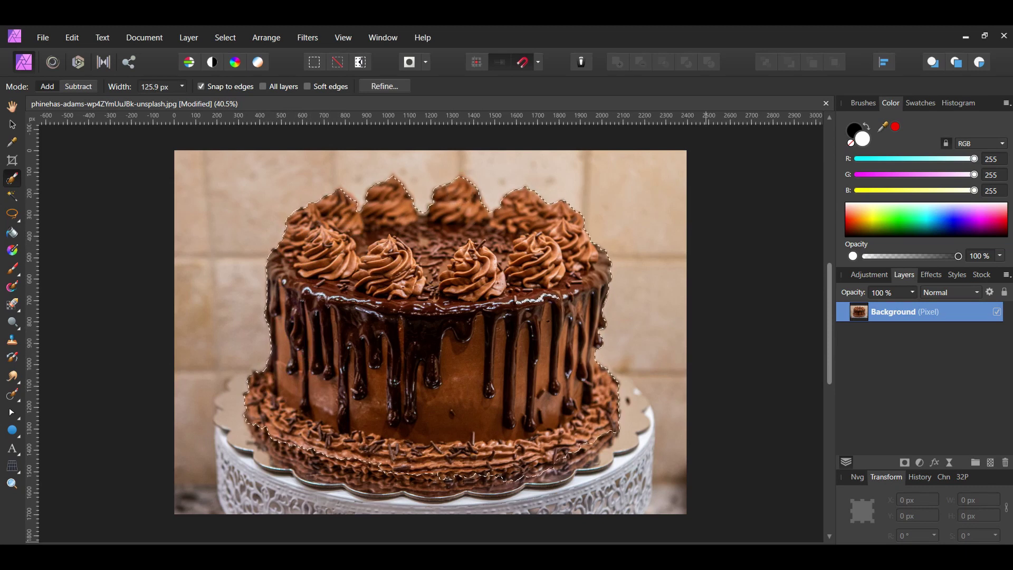
{"action": "key", "text": "bracketleft"}
{"action": "key", "text": "bracketleft"}
{"action": "key", "text": "bracketleft"}
{"action": "key", "text": "bracketleft"}
{"action": "key", "text": "bracketleft"}
{"action": "scroll", "coordinate": [644, 248], "scroll_direction": "left", "scroll_amount": 2}
{"action": "scroll", "coordinate": [644, 249], "scroll_direction": "down", "scroll_amount": 1}
Step: Refine the cake selection with Output set to New layer and apply it
{"action": "left_click", "coordinate": [376, 87]}
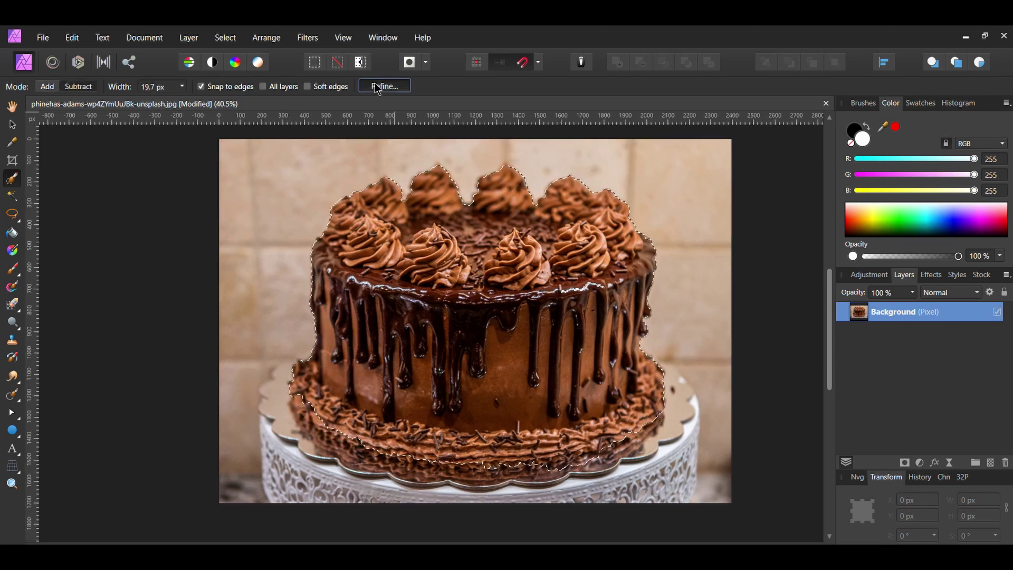
{"action": "scroll", "coordinate": [422, 317], "scroll_direction": "right", "scroll_amount": 4}
{"action": "left_click", "coordinate": [643, 453]}
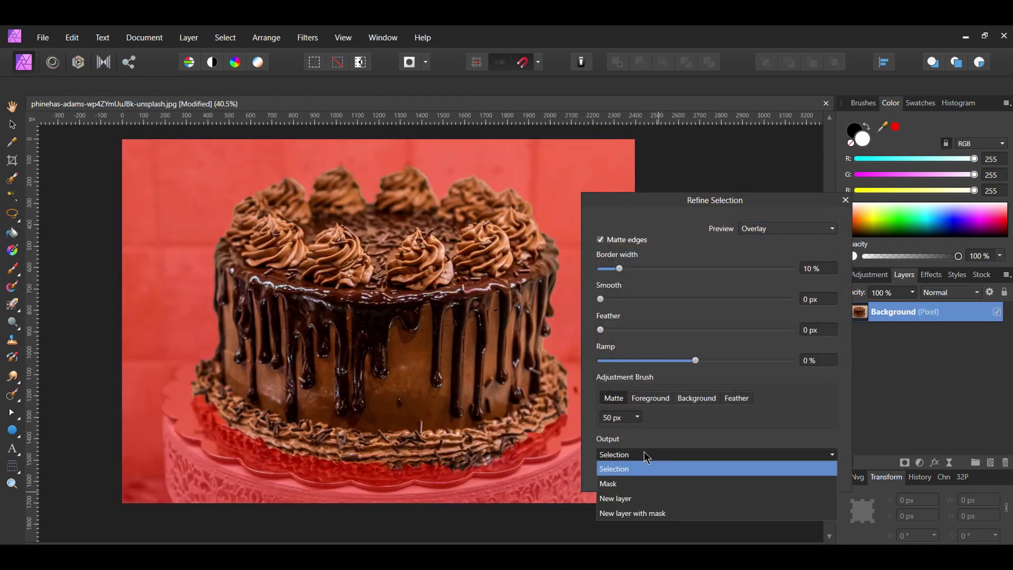
{"action": "left_click", "coordinate": [642, 498]}
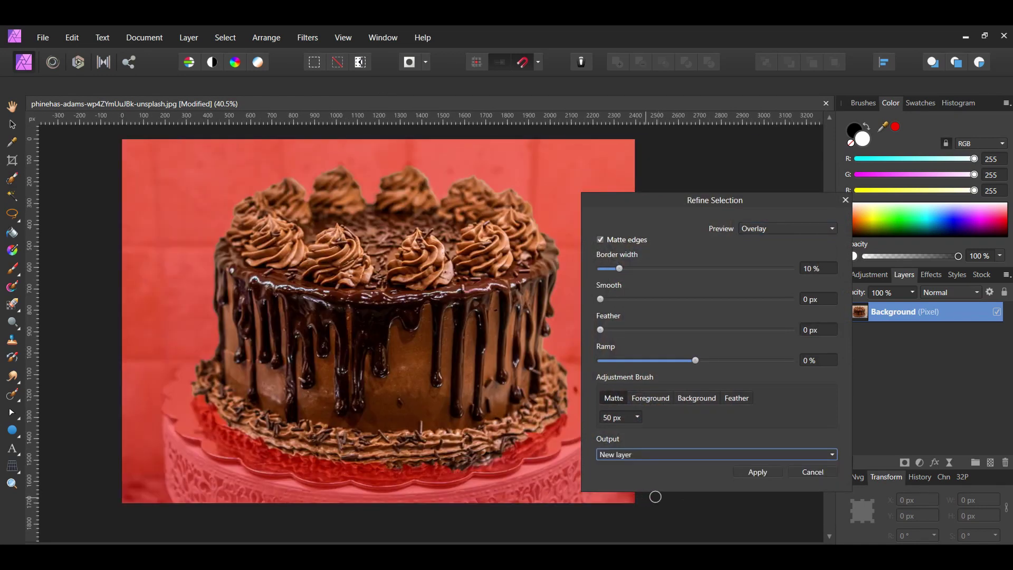
{"action": "left_click", "coordinate": [745, 471]}
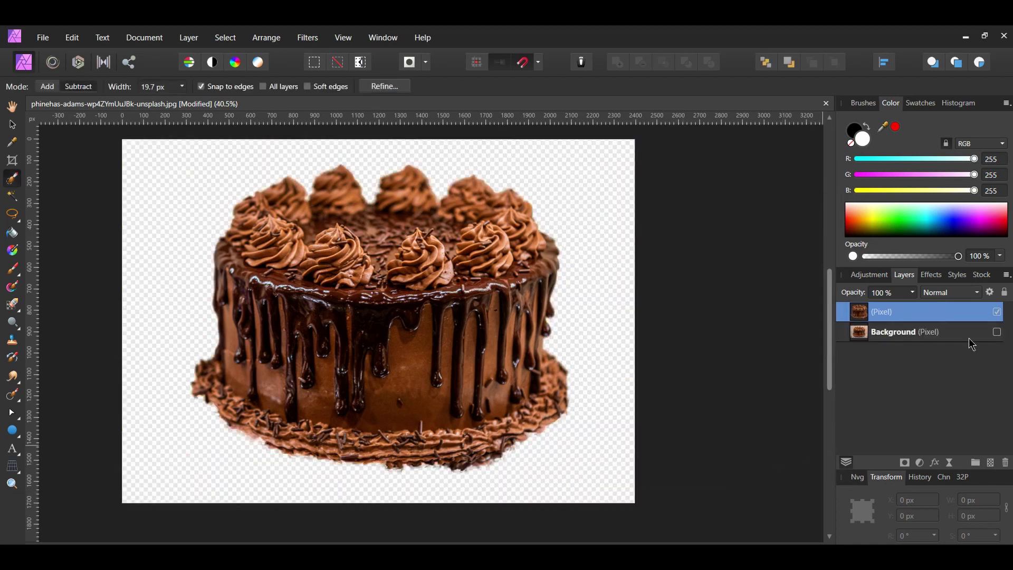
Step: Hide the cut-out cake layer, show the Background layer again and duplicate it
{"action": "left_click", "coordinate": [996, 312]}
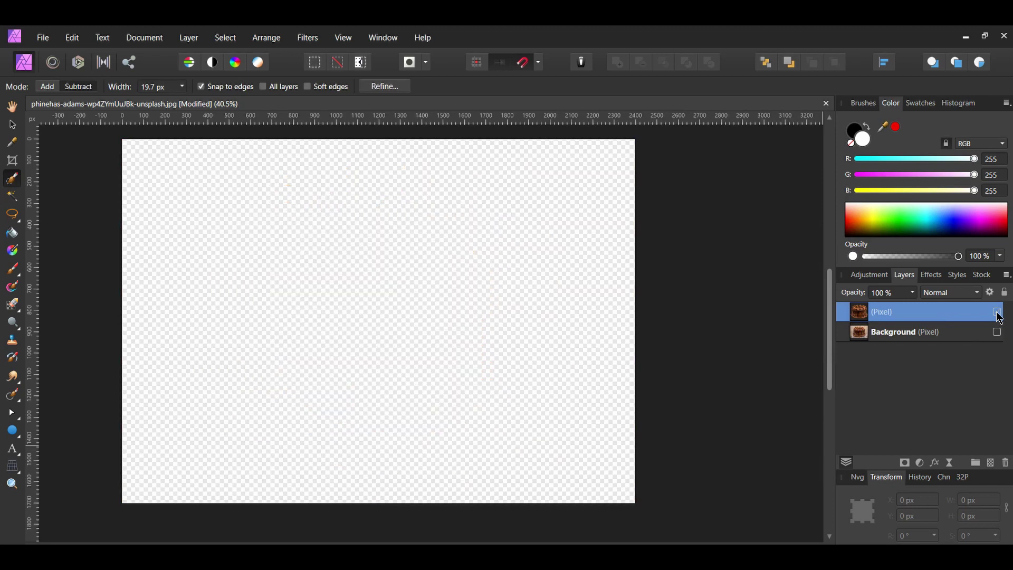
{"action": "left_click", "coordinate": [996, 332]}
{"action": "left_click", "coordinate": [898, 332]}
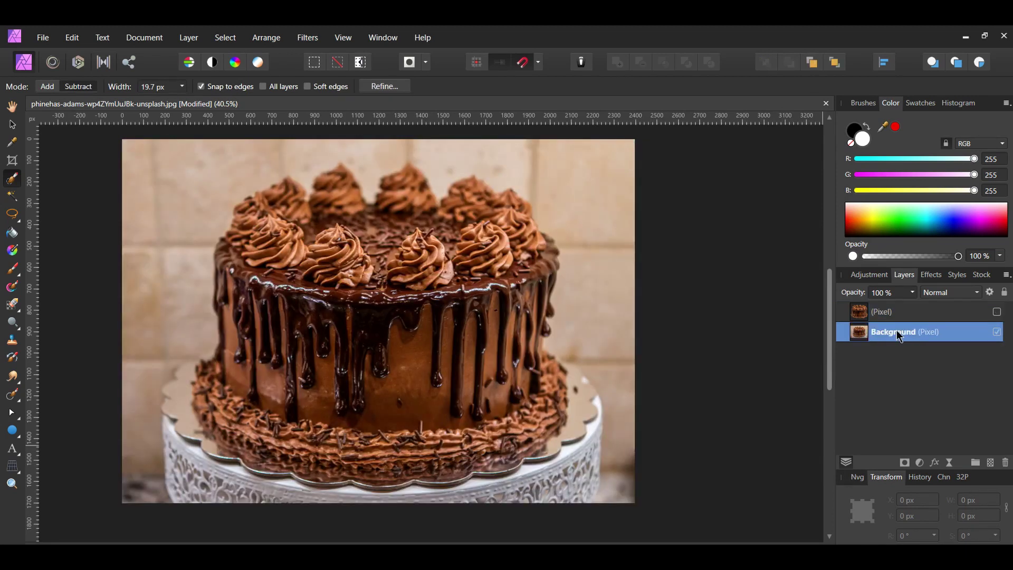
{"action": "key", "text": "ctrl+j"}
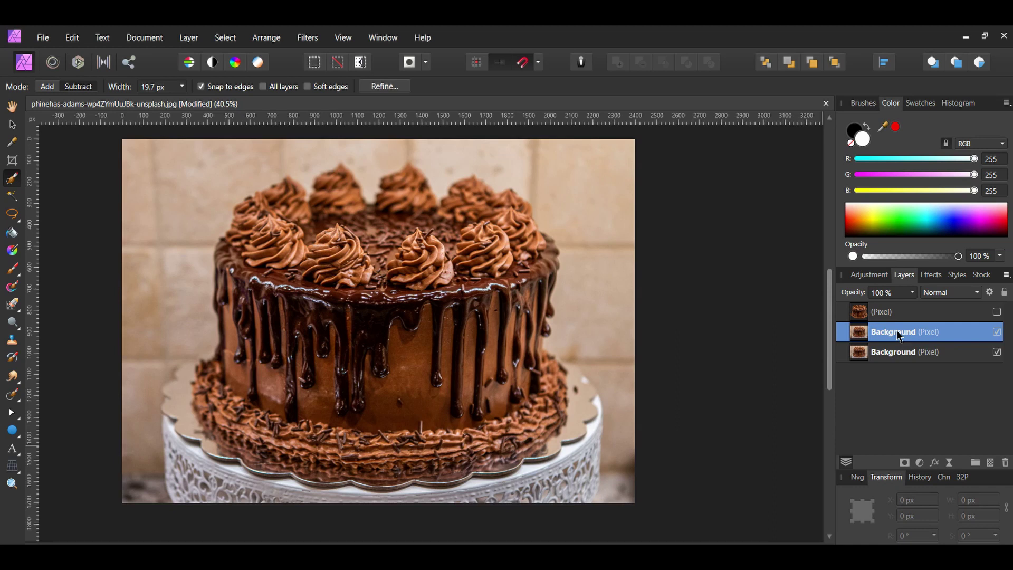
Step: Add a white mask to the Background copy and duplicate the masked layer
{"action": "left_click", "coordinate": [904, 462]}
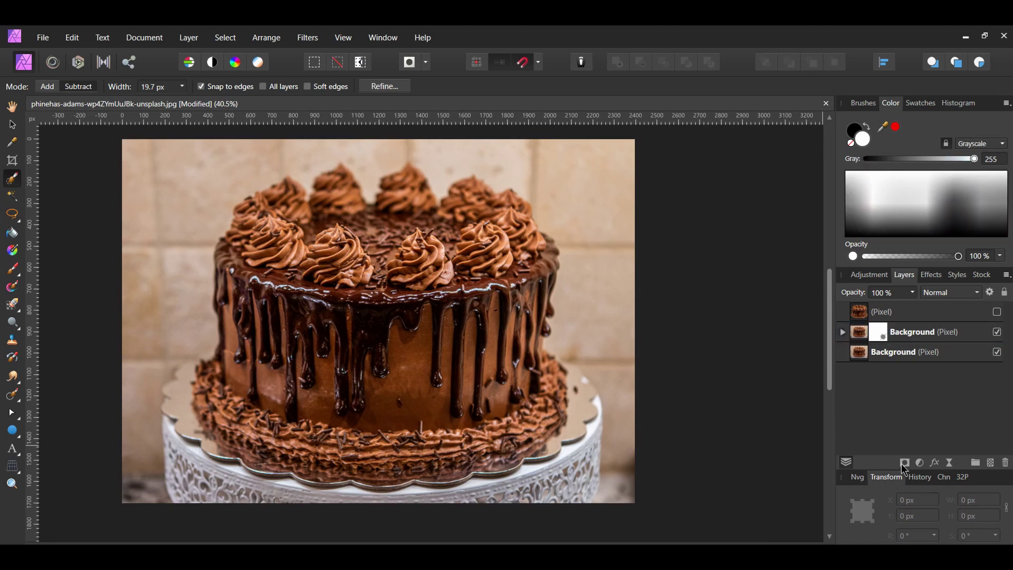
{"action": "left_click", "coordinate": [924, 335]}
{"action": "key", "text": "ctrl+j"}
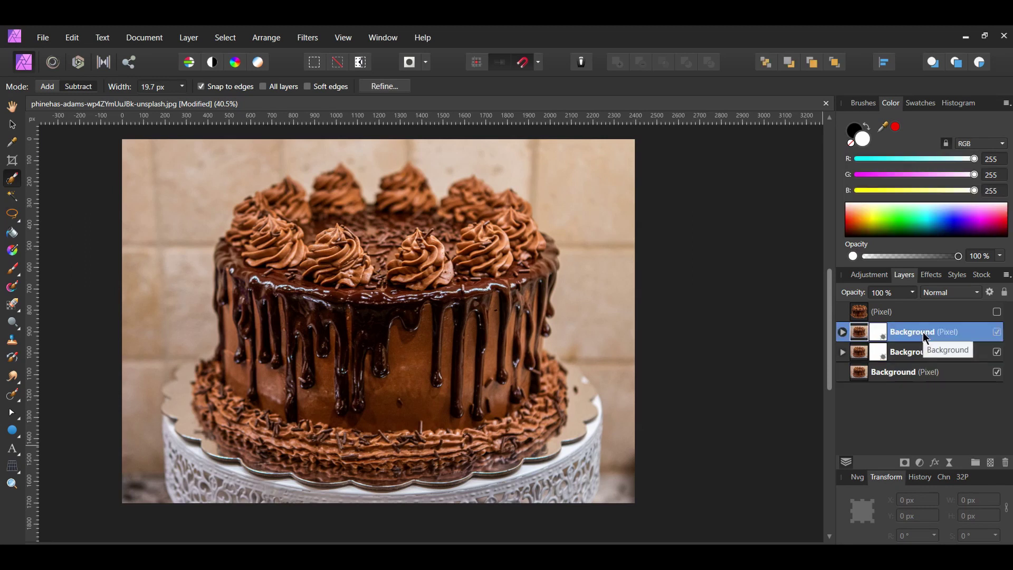
Step: Add a Black and White adjustment and nest it inside Background 3
{"action": "left_click", "coordinate": [920, 463]}
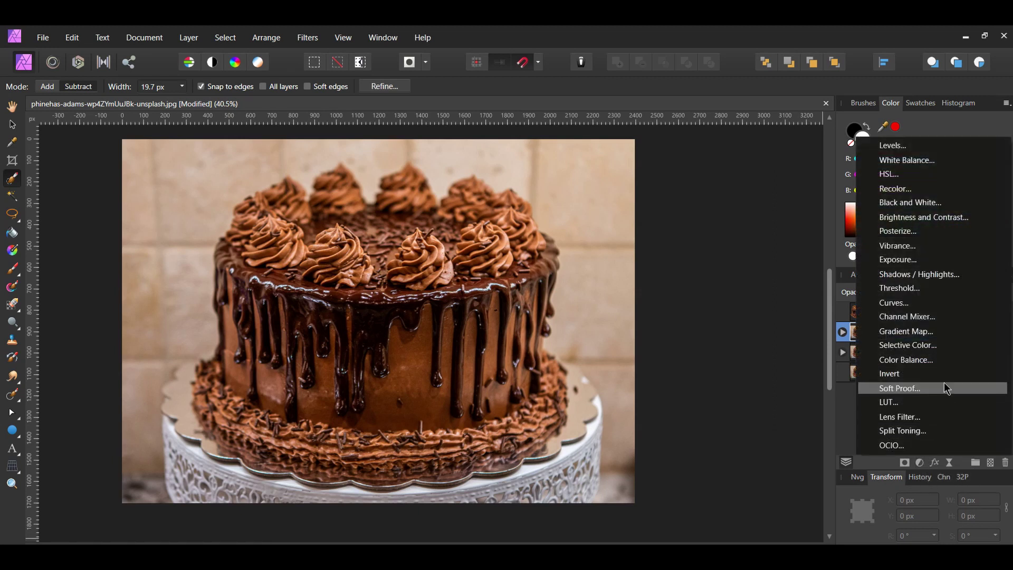
{"action": "left_click", "coordinate": [936, 205]}
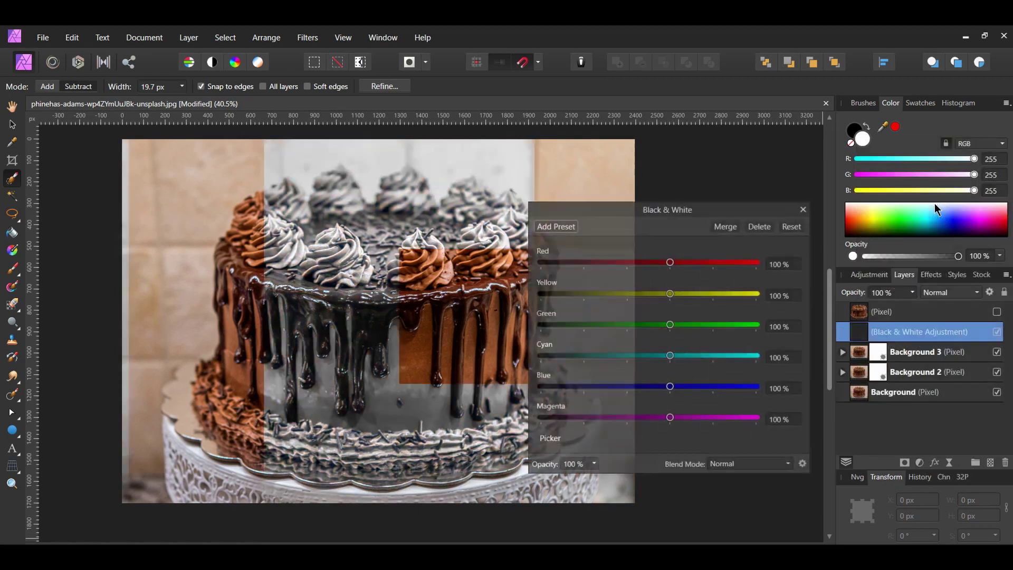
{"action": "left_click", "coordinate": [804, 208]}
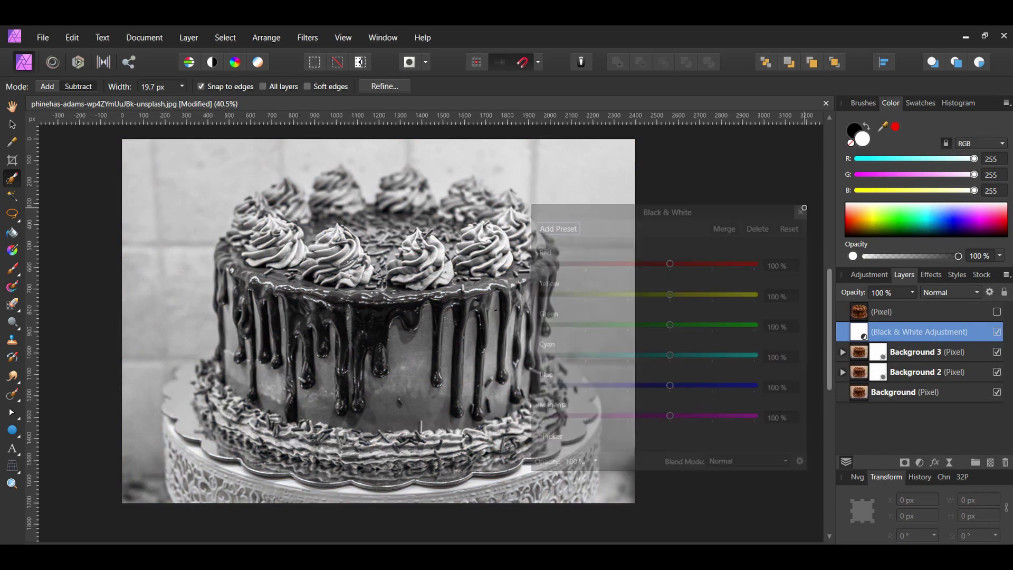
{"action": "left_click_drag", "start_coordinate": [844, 336], "coordinate": [901, 354]}
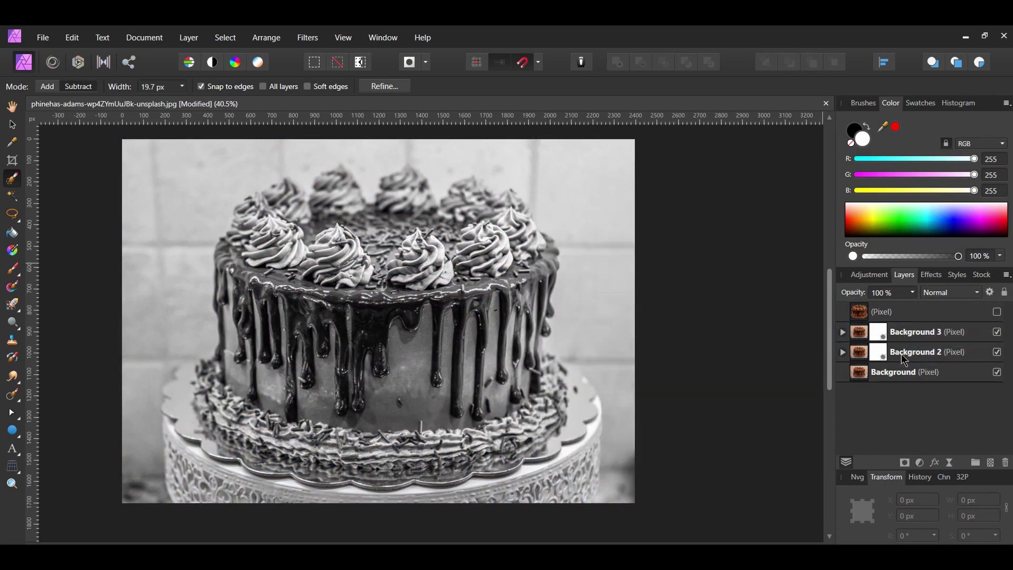
Step: Duplicate the greyscale Background 3 layer
{"action": "left_click", "coordinate": [843, 333]}
{"action": "left_click", "coordinate": [843, 332]}
{"action": "left_click", "coordinate": [913, 334]}
{"action": "key", "text": "ctrl+j"}
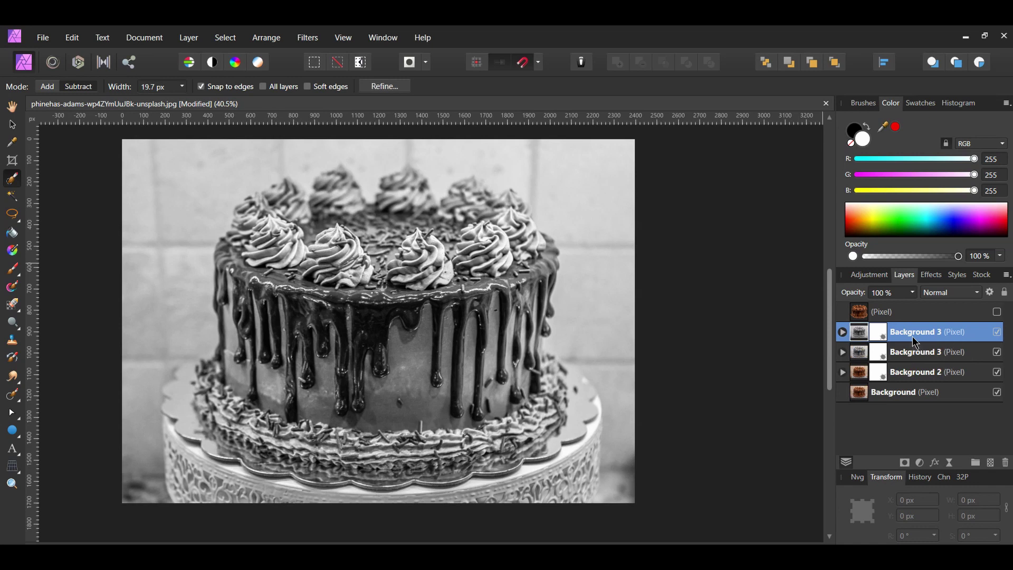
Step: Set the top Background 3 copy's blend mode to Difference
{"action": "left_click", "coordinate": [949, 292]}
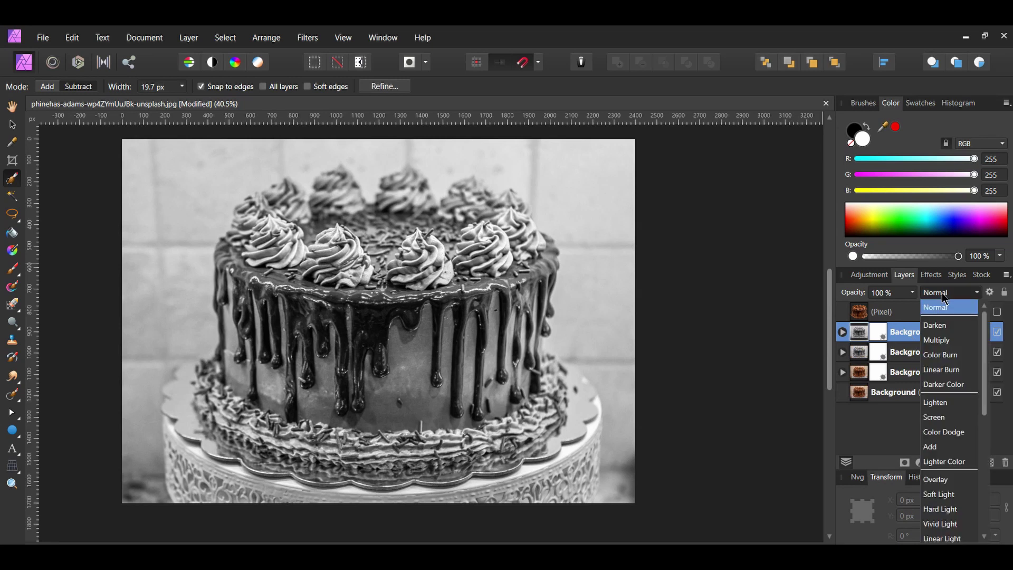
{"action": "scroll", "coordinate": [944, 443], "scroll_direction": "down", "scroll_amount": 5}
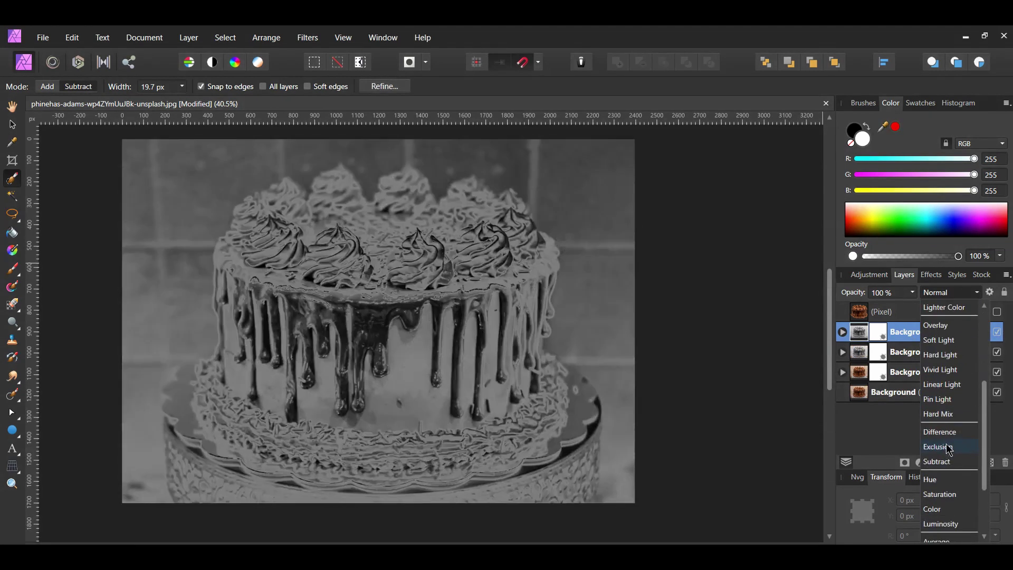
{"action": "left_click", "coordinate": [941, 432]}
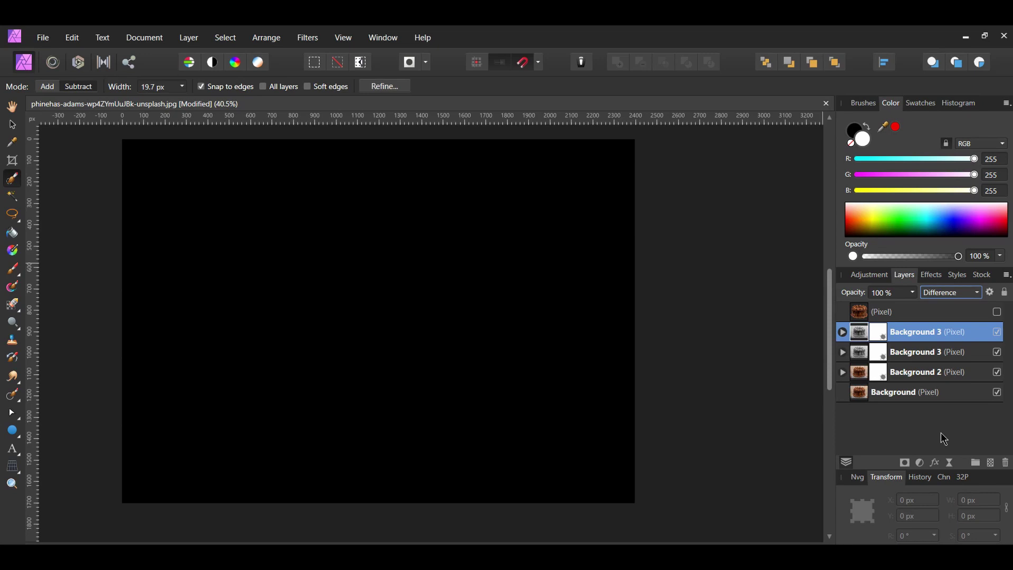
Step: Nest an Invert adjustment in the top Background 3 and select both Background 3 layers
{"action": "left_click", "coordinate": [920, 462]}
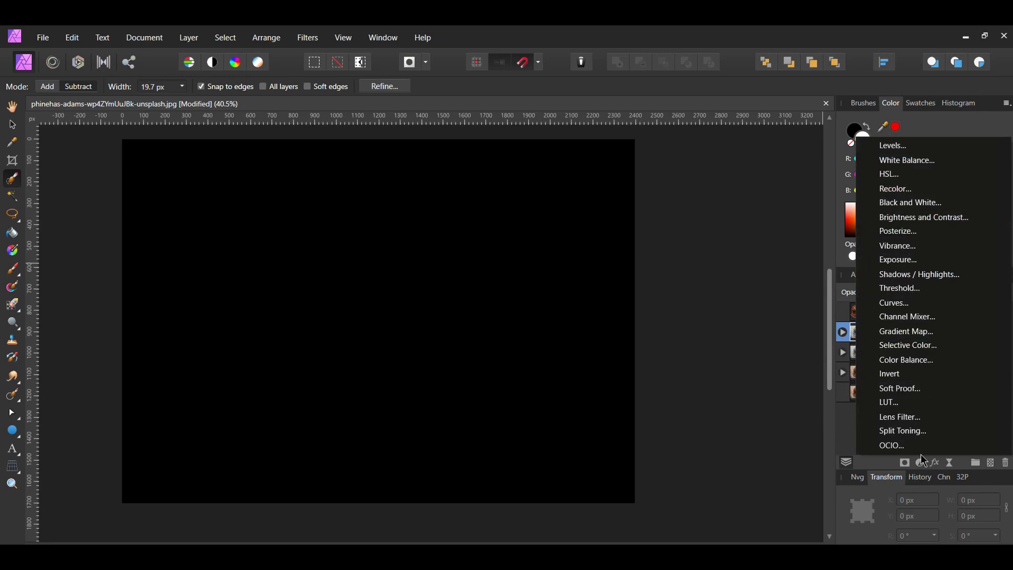
{"action": "left_click", "coordinate": [922, 374]}
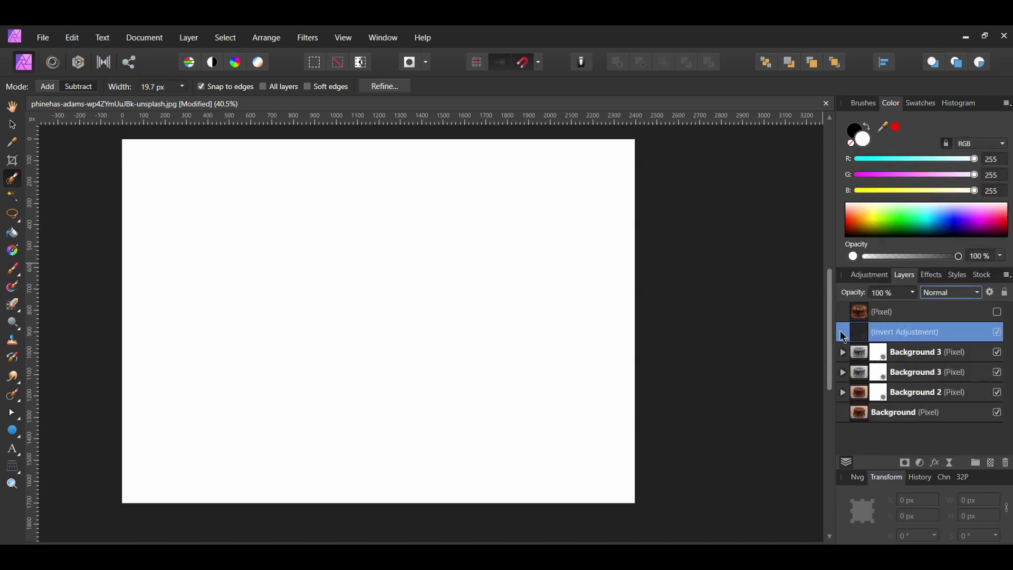
{"action": "left_click_drag", "start_coordinate": [842, 336], "coordinate": [903, 358]}
{"action": "left_click", "coordinate": [933, 333]}
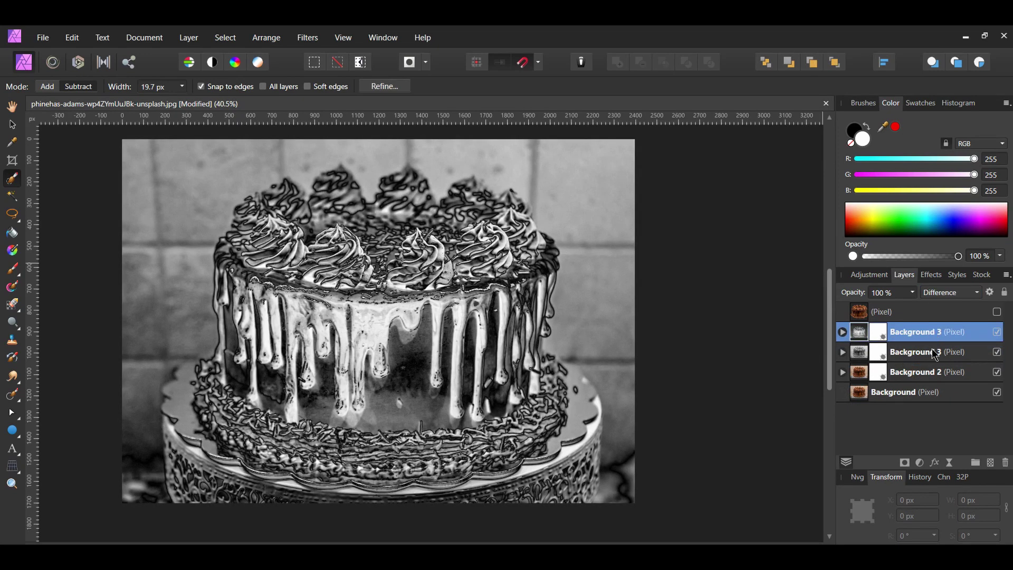
{"action": "left_click", "coordinate": [934, 353], "text": "shift"}
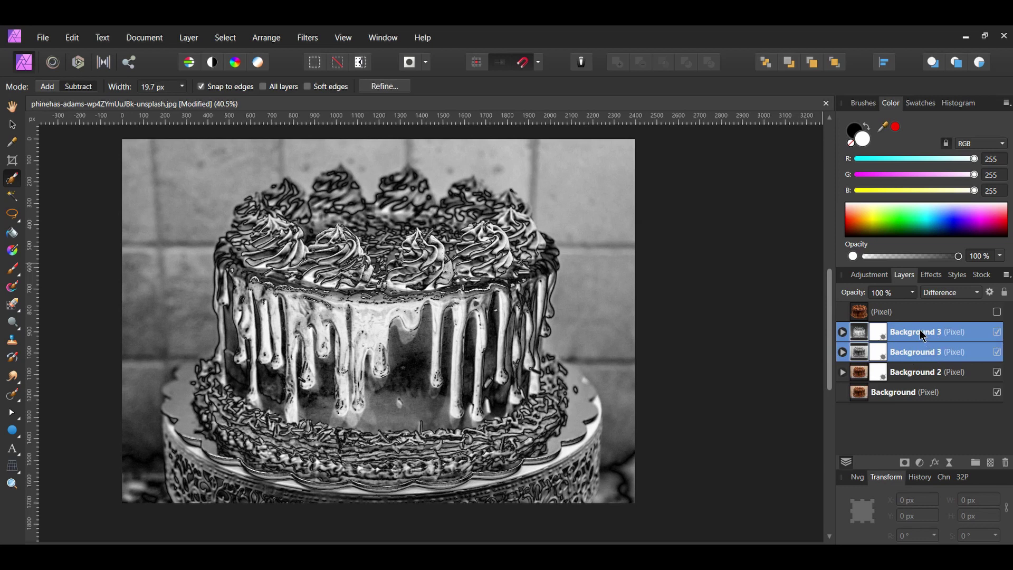
Step: Merge Visible the selected layers into a new pixel layer and duplicate it
{"action": "right_click", "coordinate": [922, 333]}
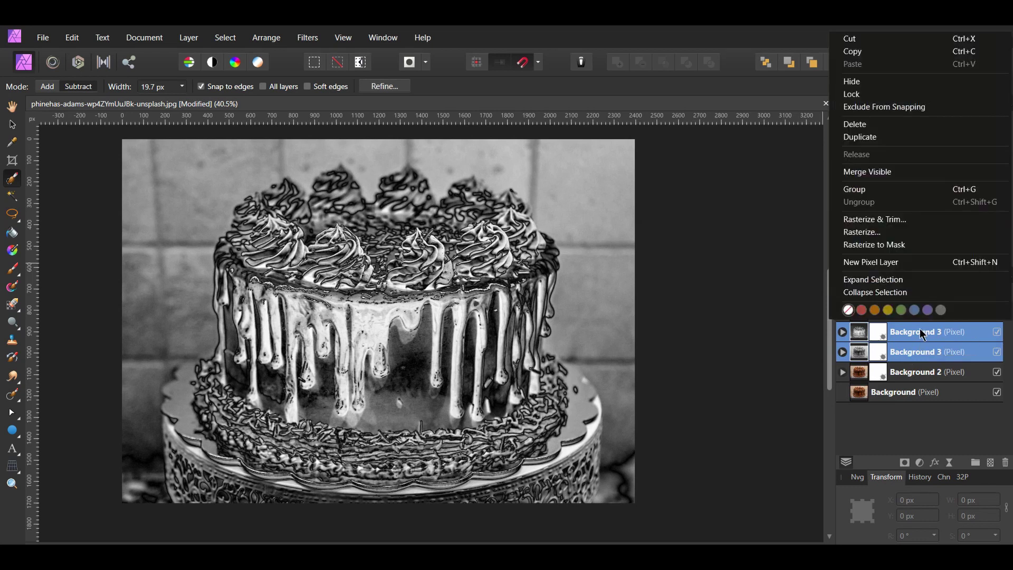
{"action": "left_click", "coordinate": [904, 172]}
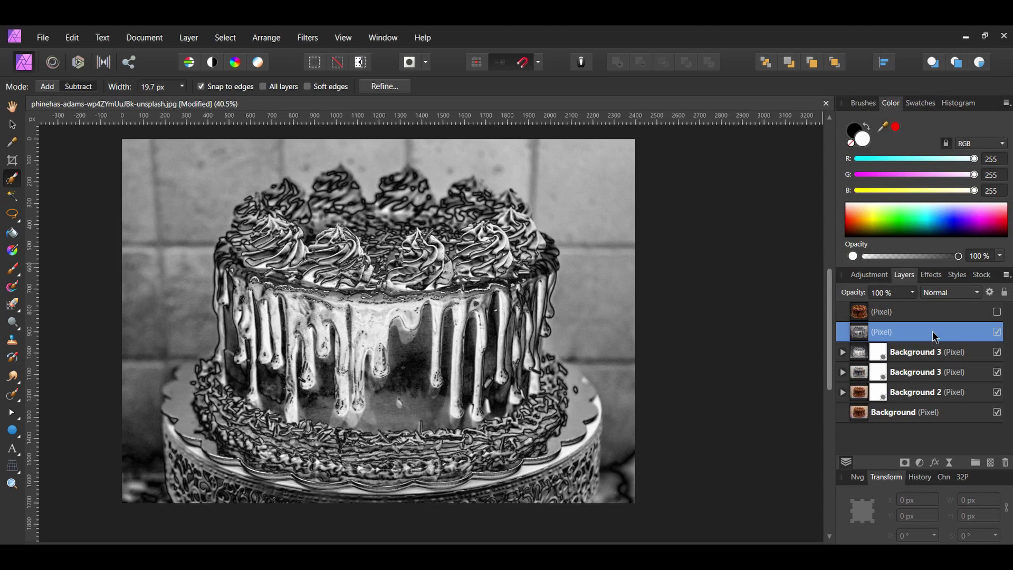
{"action": "key", "text": "ctrl+j"}
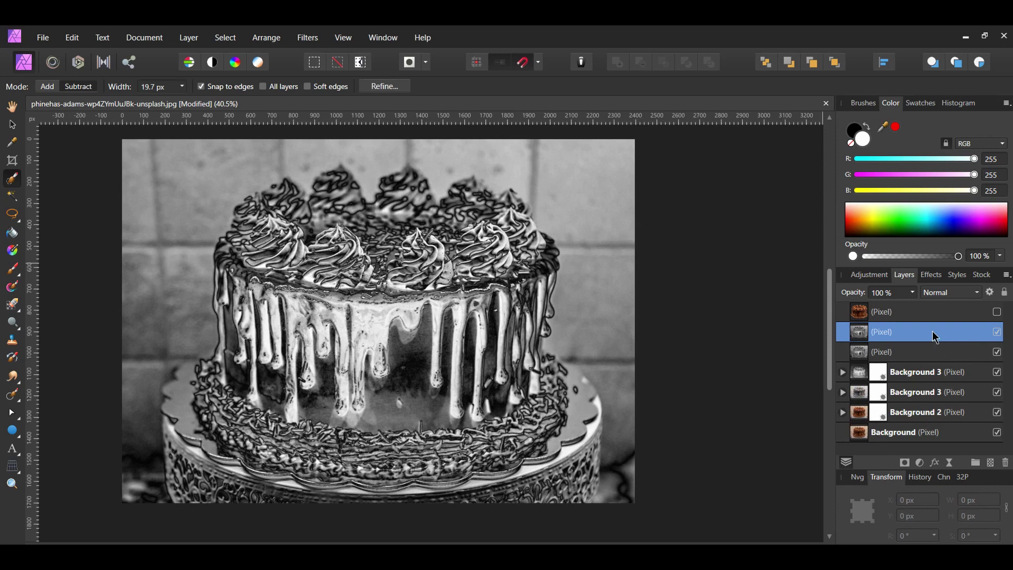
Step: Set the pixel copy's blend mode to Difference and nest an Invert adjustment in it
{"action": "left_click", "coordinate": [941, 293]}
{"action": "scroll", "coordinate": [949, 401], "scroll_direction": "down", "scroll_amount": 3}
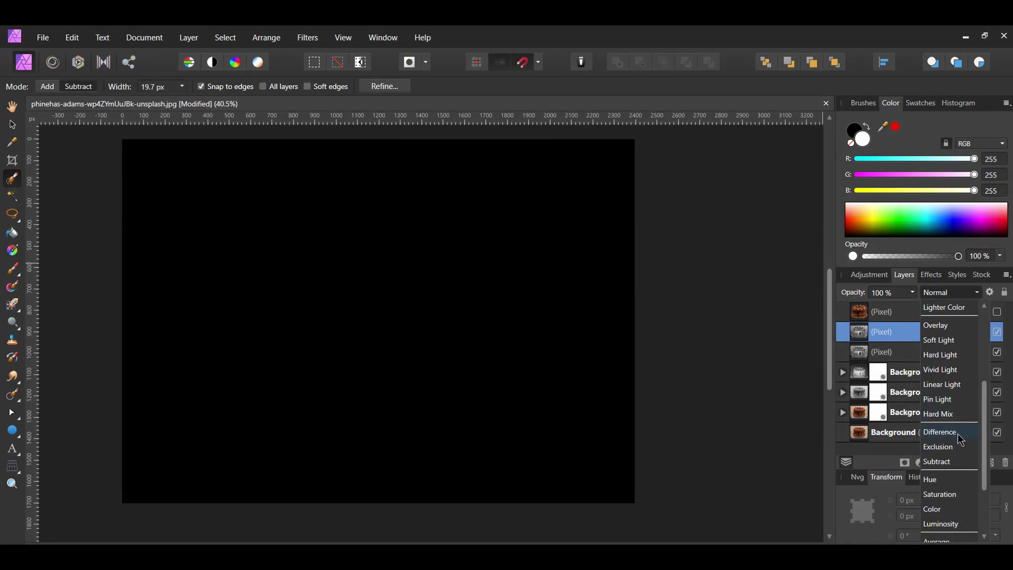
{"action": "left_click", "coordinate": [959, 436]}
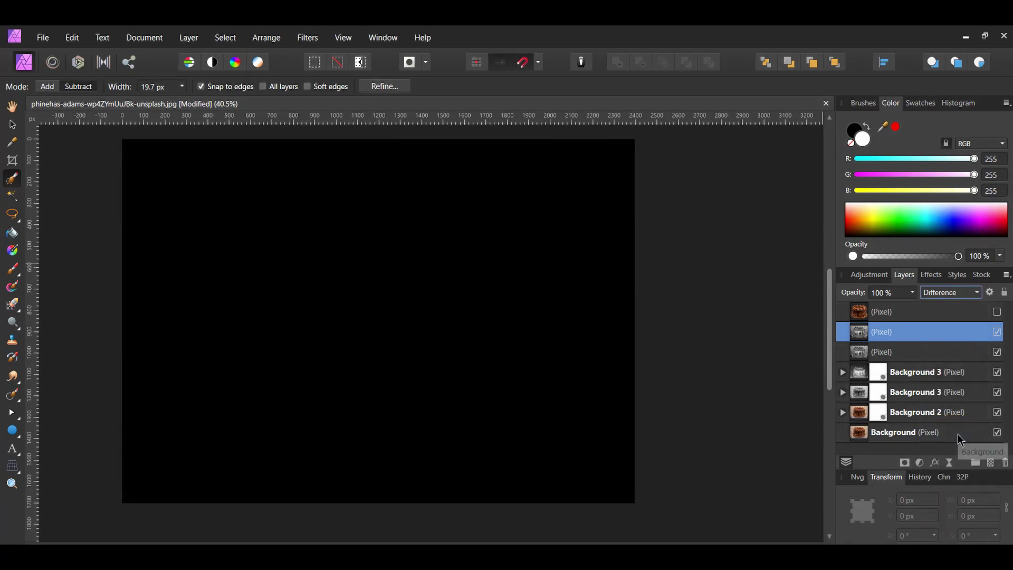
{"action": "left_click", "coordinate": [919, 462]}
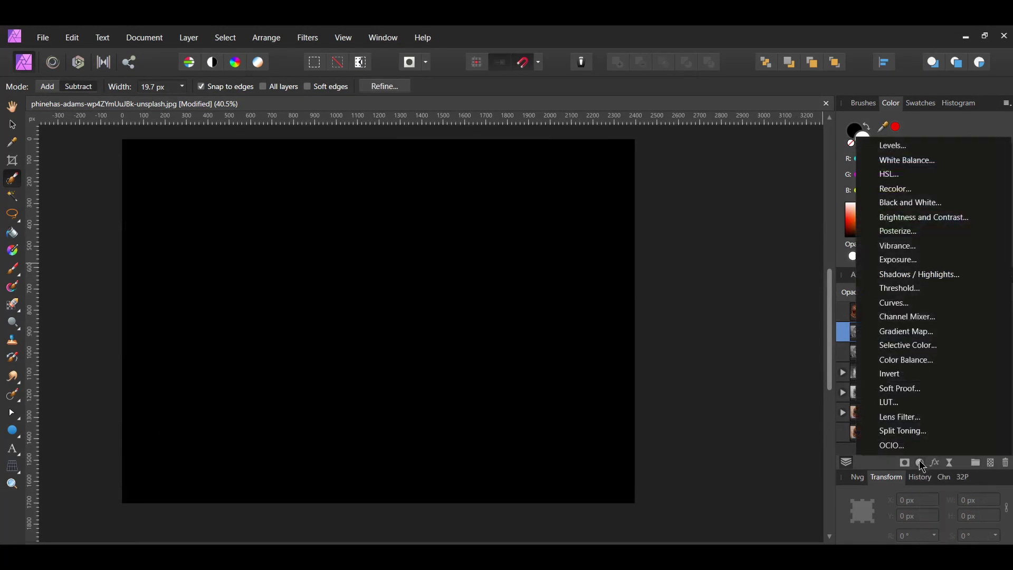
{"action": "left_click", "coordinate": [902, 374]}
{"action": "left_click_drag", "start_coordinate": [842, 336], "coordinate": [888, 355]}
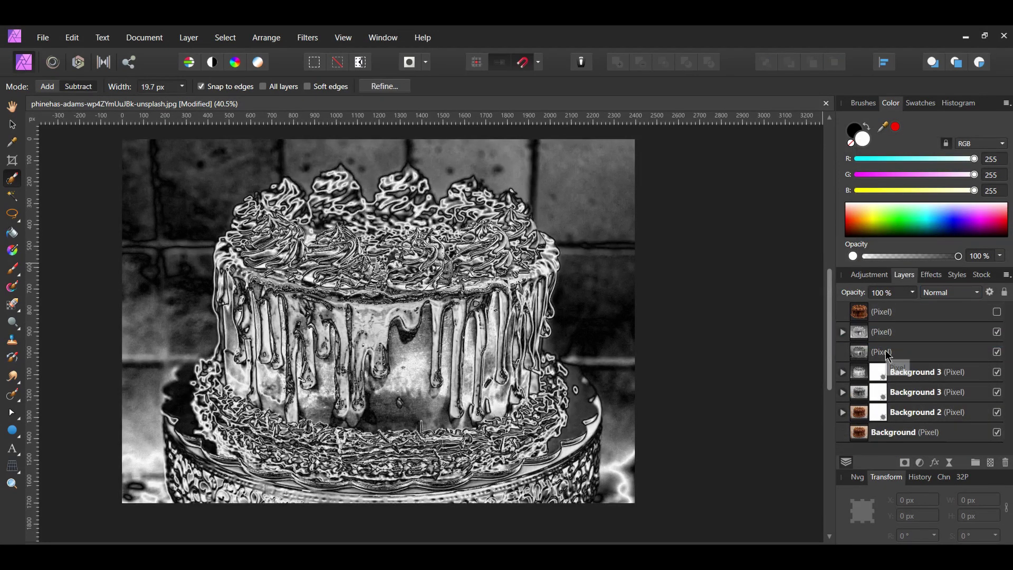
Step: Select both Pixel sketch layers and Merge Visible them into one new pixel layer
{"action": "left_click", "coordinate": [904, 336]}
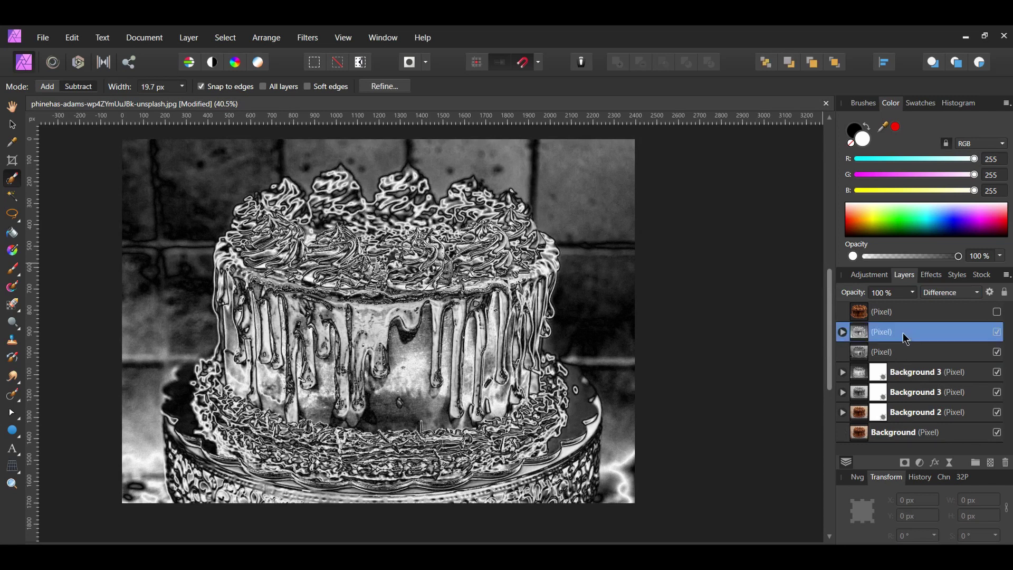
{"action": "left_click", "coordinate": [910, 354], "text": "shift"}
{"action": "right_click", "coordinate": [910, 357]}
{"action": "left_click", "coordinate": [887, 193]}
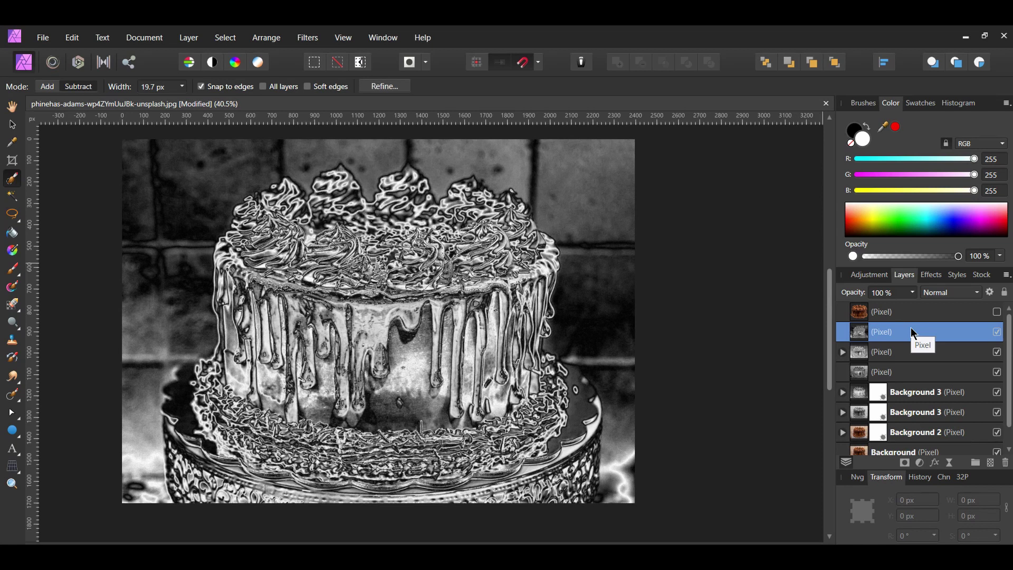
{"action": "left_click", "coordinate": [920, 464]}
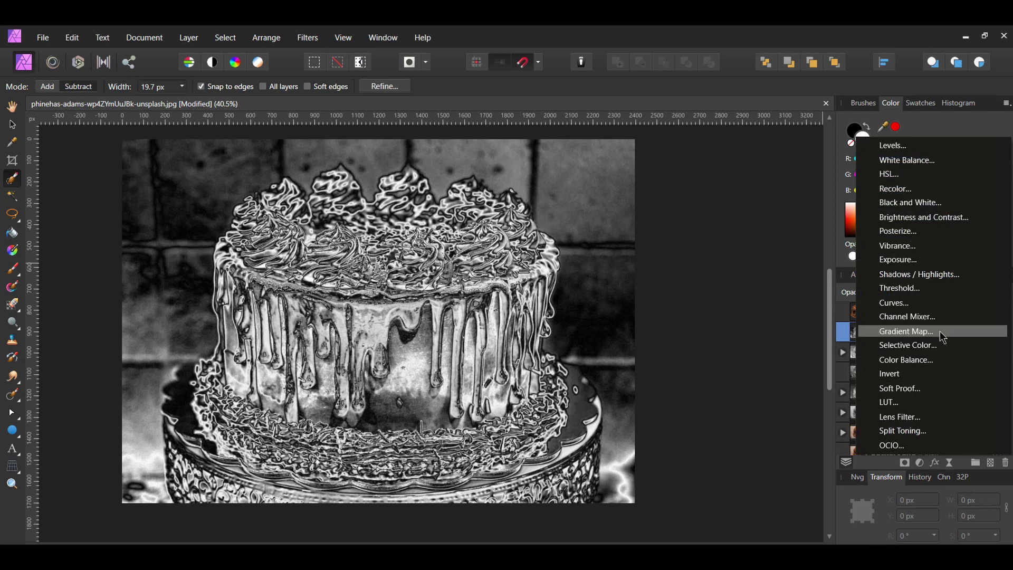
Step: Nest a Gradient Map in the merged layer and set its start stop to brown #A0522D
{"action": "left_click", "coordinate": [905, 331]}
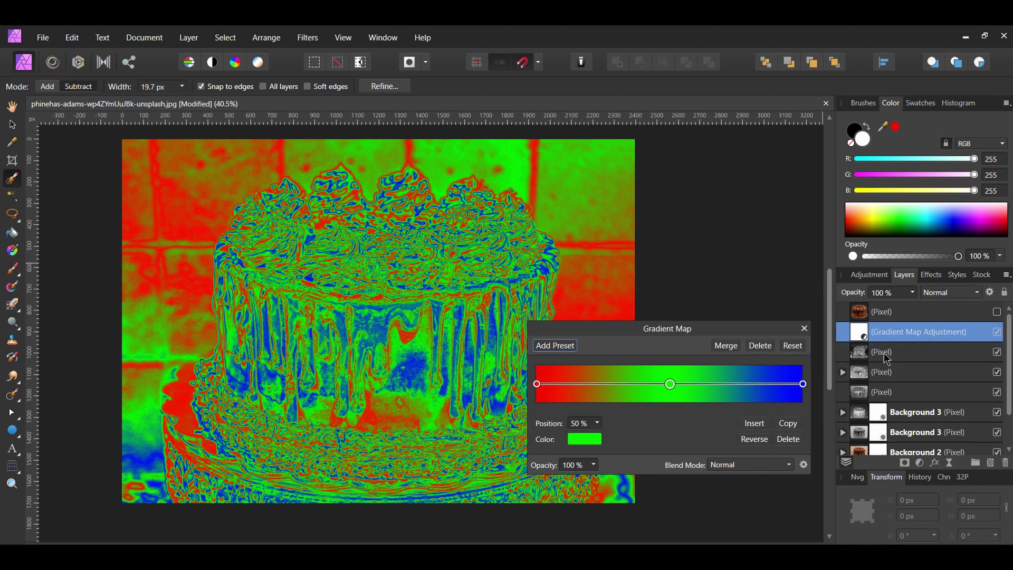
{"action": "left_click_drag", "start_coordinate": [905, 332], "coordinate": [886, 355]}
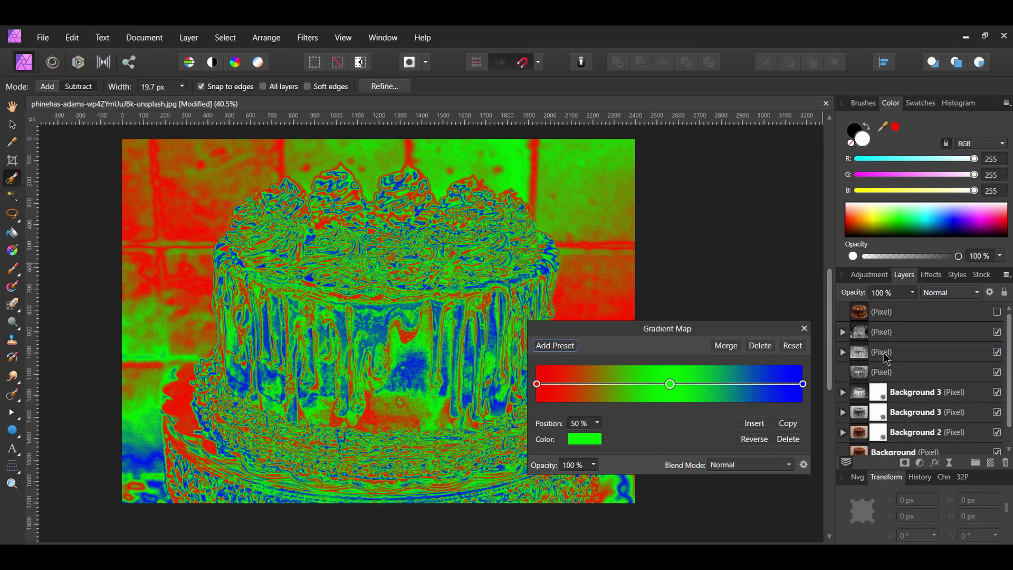
{"action": "left_click", "coordinate": [536, 385]}
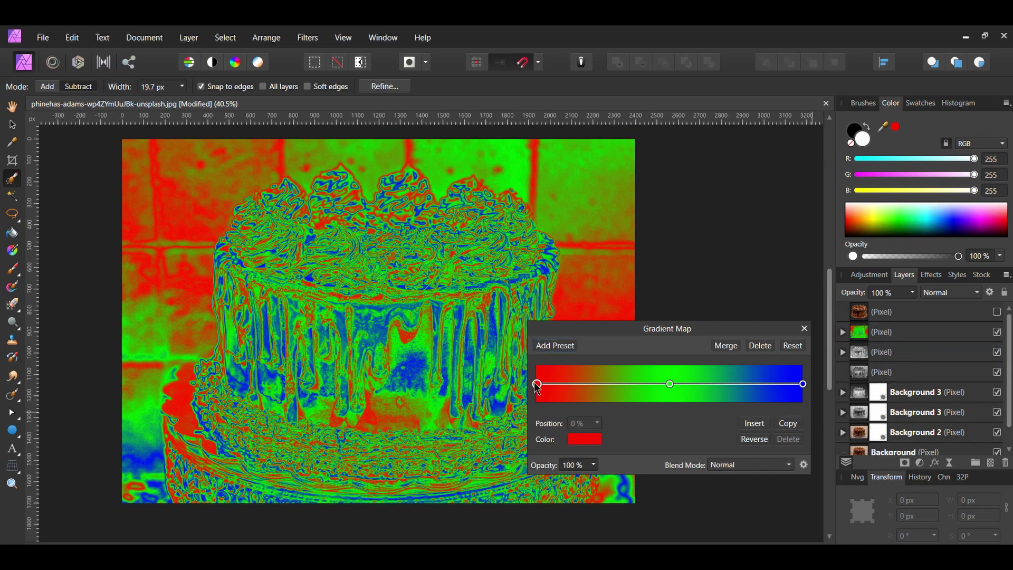
{"action": "left_click", "coordinate": [591, 442]}
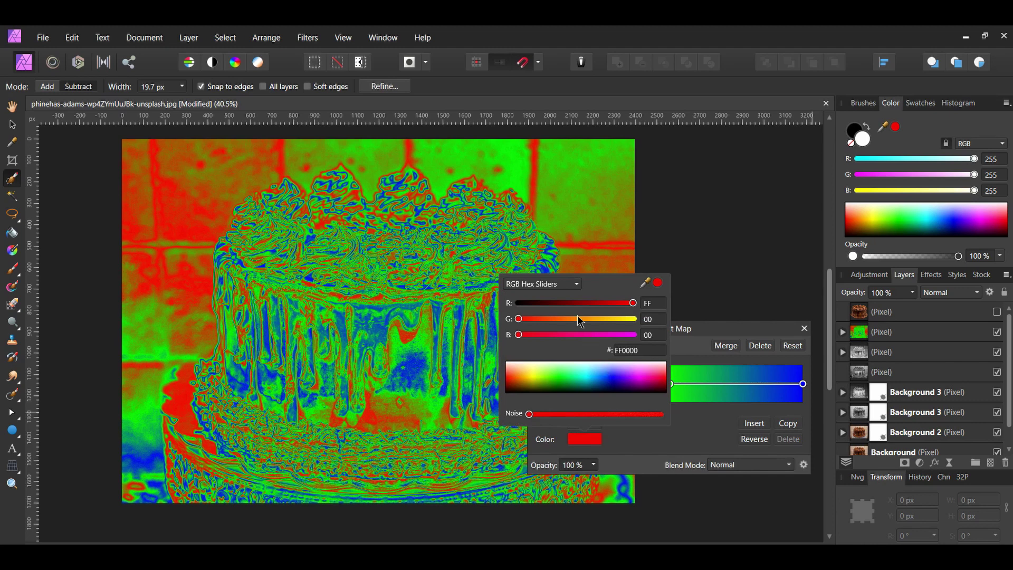
{"action": "left_click", "coordinate": [641, 350]}
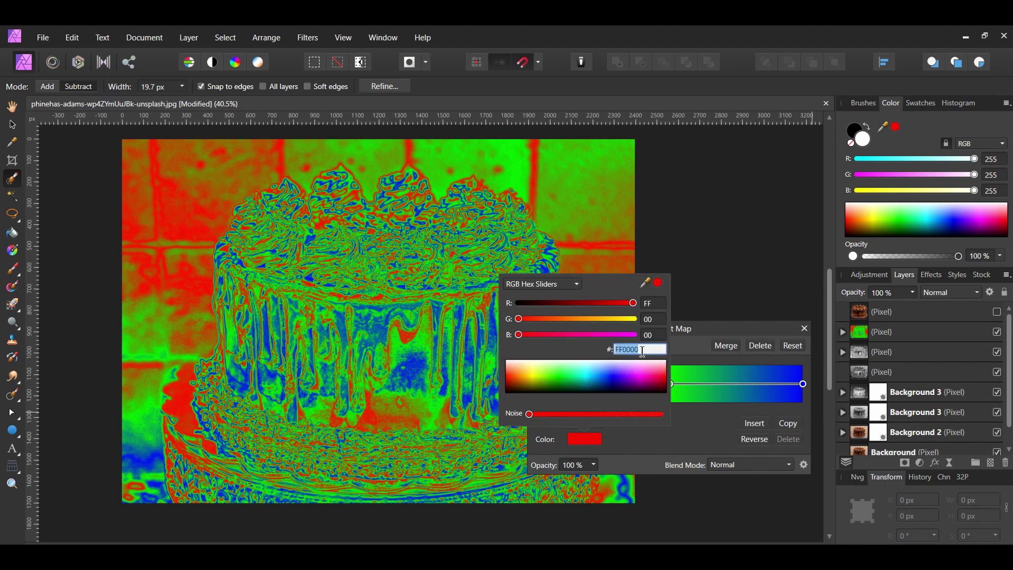
{"action": "type", "text": "A0522D"}
{"action": "key", "text": "Return"}
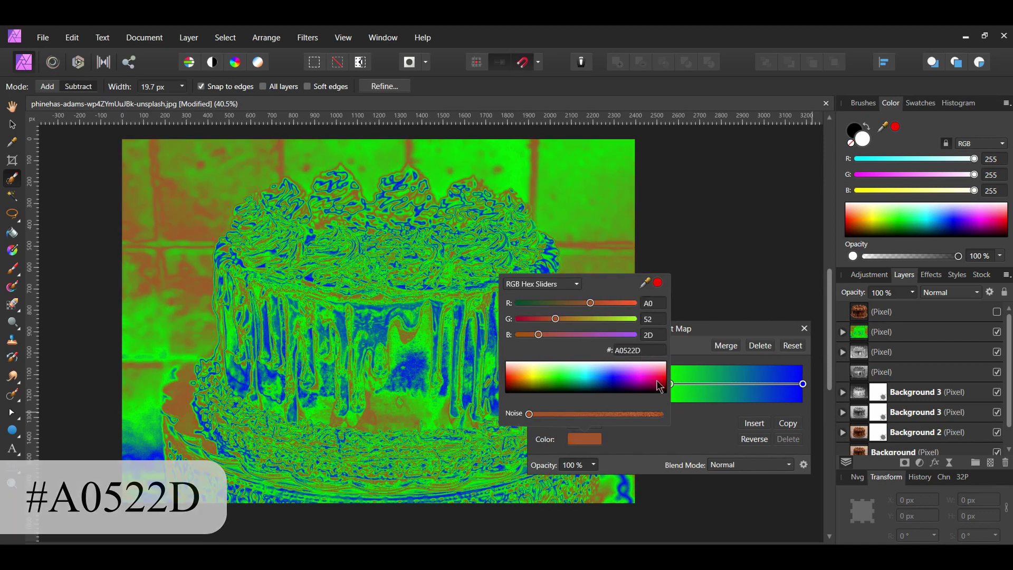
{"action": "left_click", "coordinate": [699, 429]}
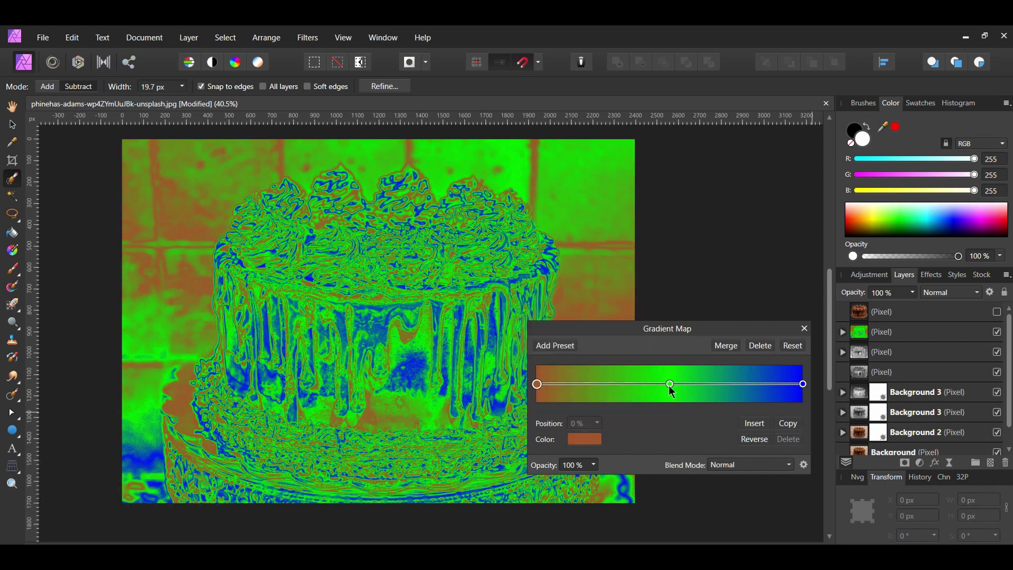
Step: Set the gradient's middle stop to orange #FFB300
{"action": "left_click", "coordinate": [670, 384]}
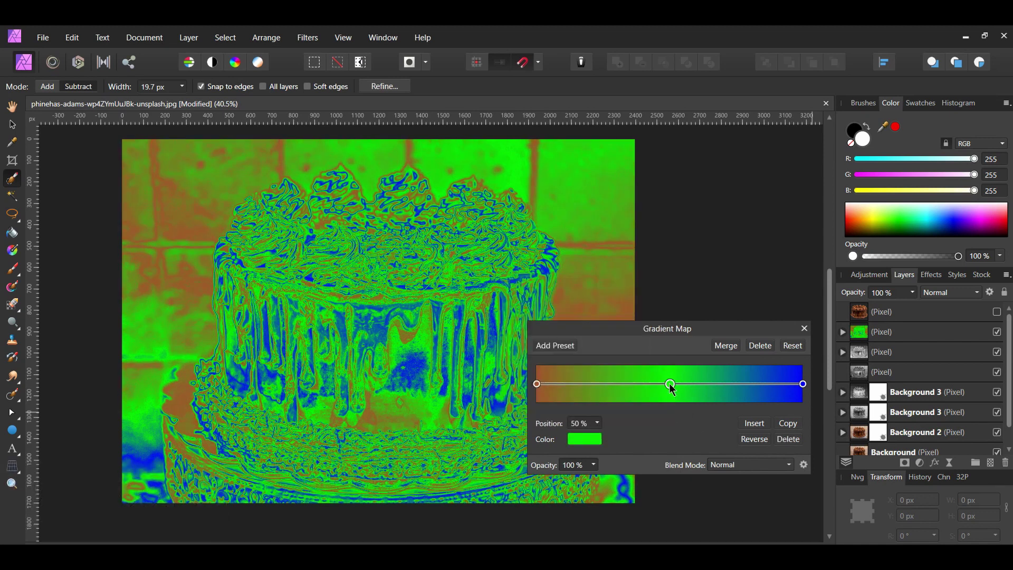
{"action": "left_click", "coordinate": [591, 443]}
{"action": "left_click", "coordinate": [633, 349]}
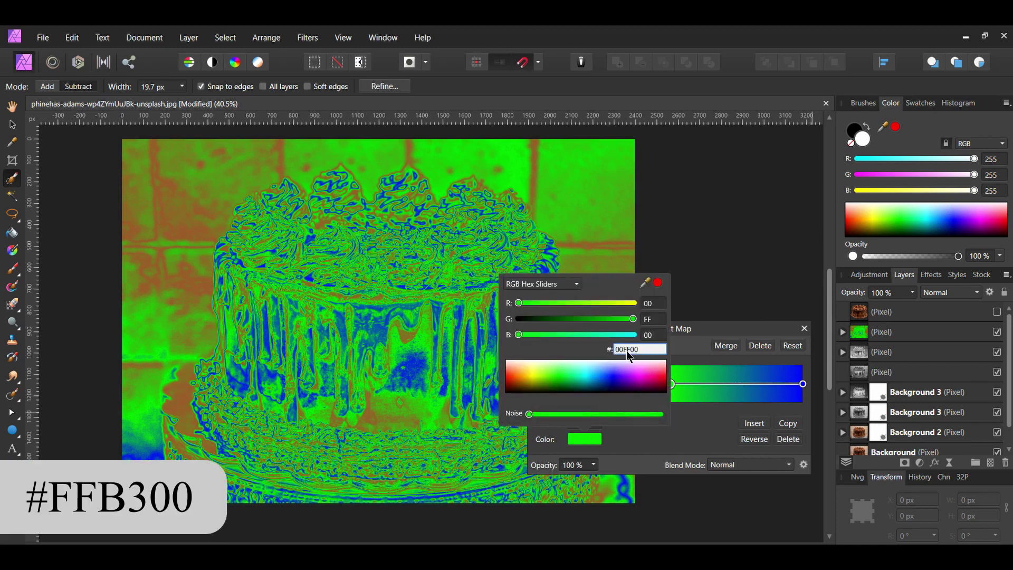
{"action": "type", "text": "ffb300"}
{"action": "key", "text": "Return"}
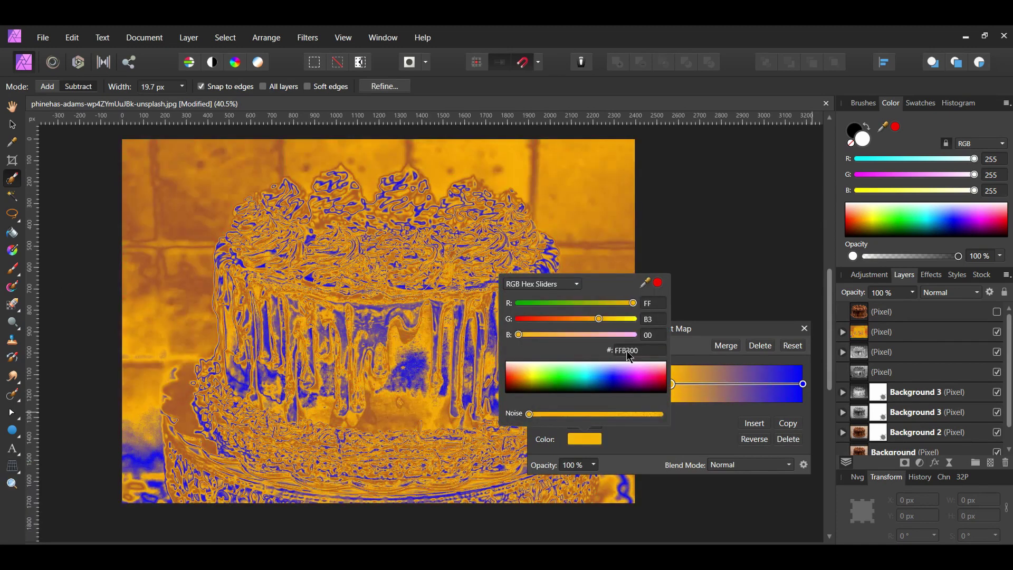
Step: Set the gradient's end stop to yellow #FFD700 and close the Gradient Map settings
{"action": "left_click", "coordinate": [803, 384]}
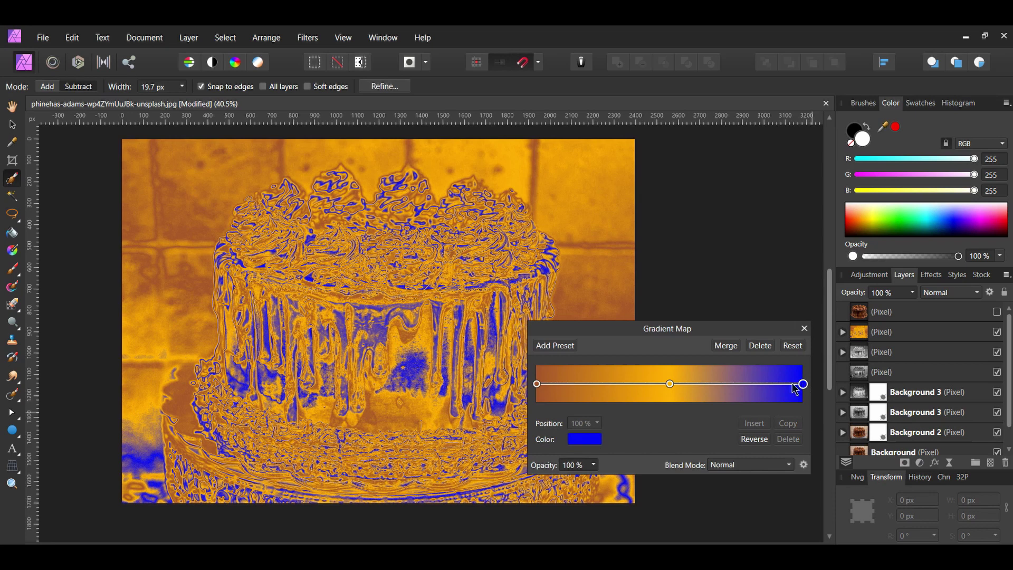
{"action": "left_click", "coordinate": [601, 448]}
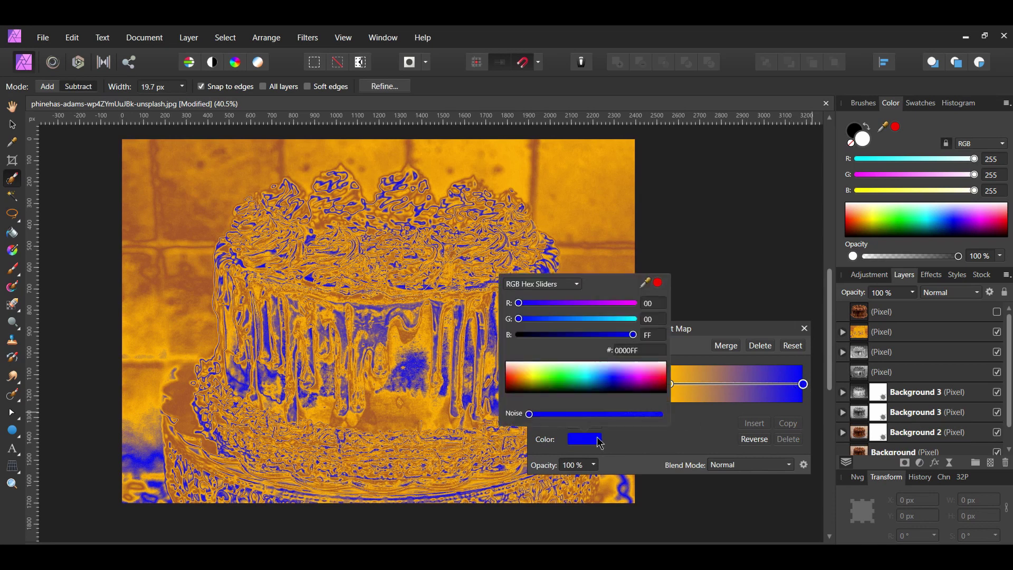
{"action": "left_click", "coordinate": [633, 349]}
{"action": "type", "text": "FFD700"}
{"action": "key", "text": "Return"}
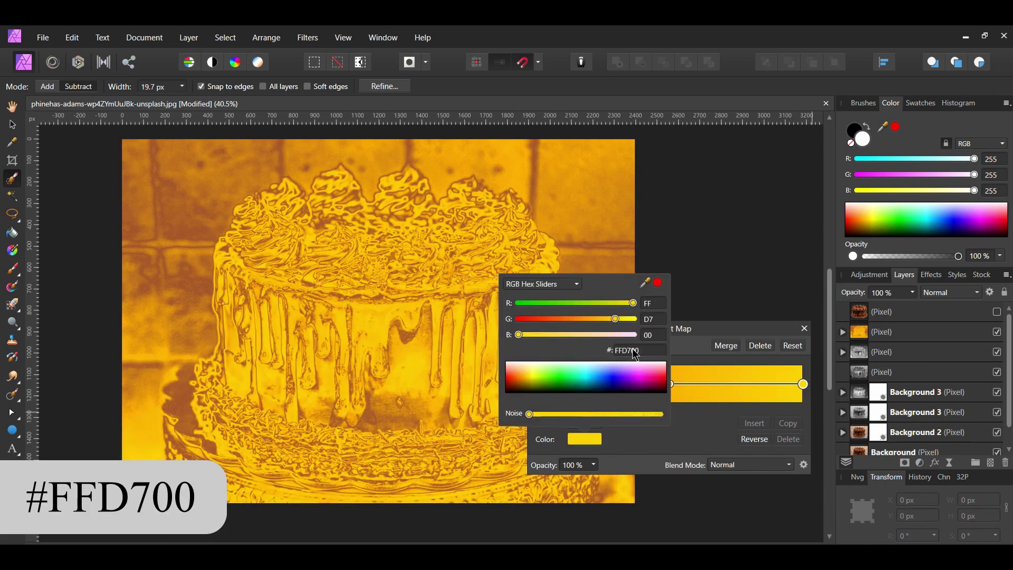
{"action": "left_click", "coordinate": [804, 329]}
{"action": "left_click", "coordinate": [889, 333]}
Step: Merge Visible the gold-tinted Pixel layer into a new pixel layer
{"action": "right_click", "coordinate": [890, 335]}
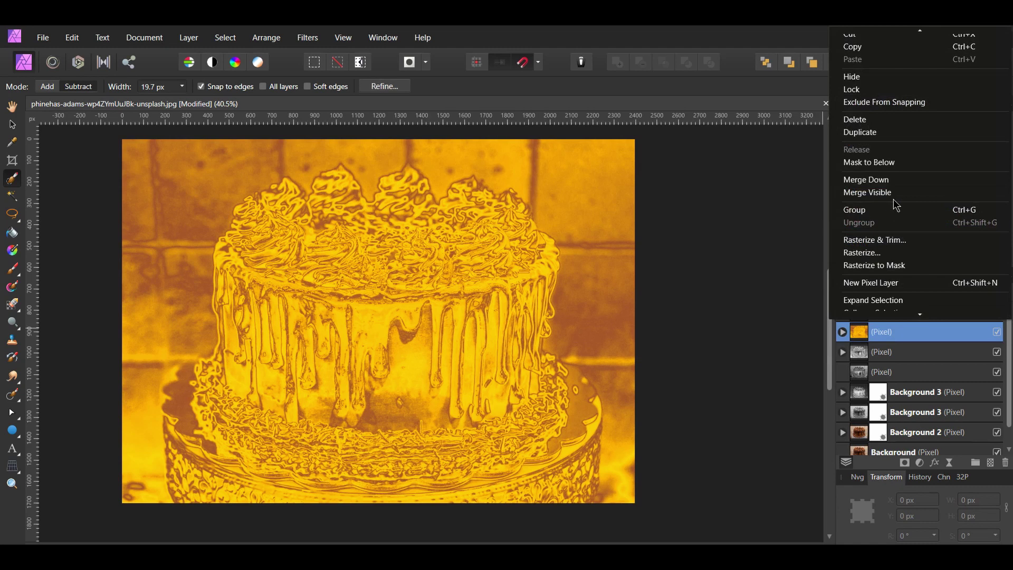
{"action": "left_click", "coordinate": [891, 193]}
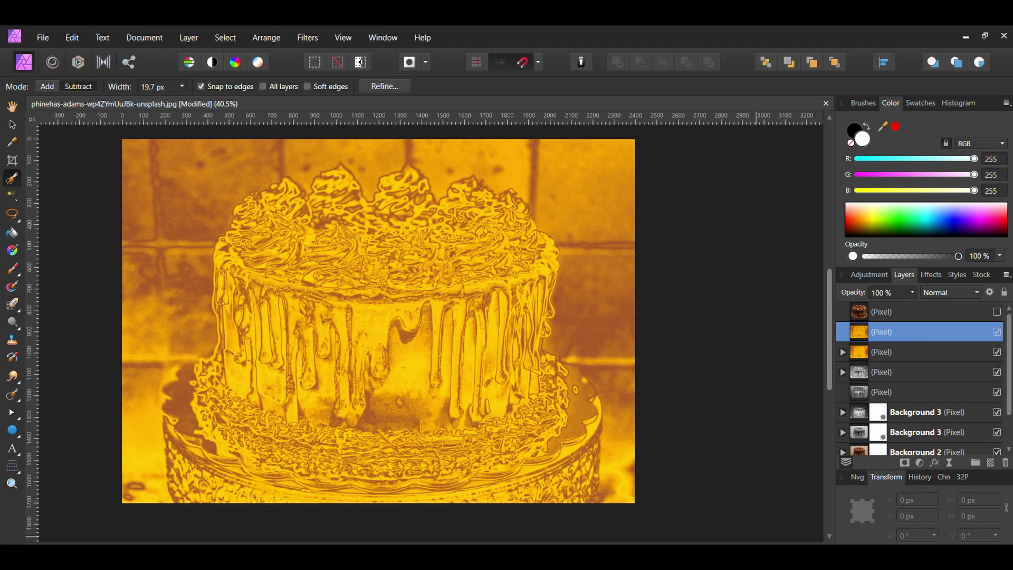
{"action": "scroll", "coordinate": [377, 321], "scroll_direction": "left", "scroll_amount": 3}
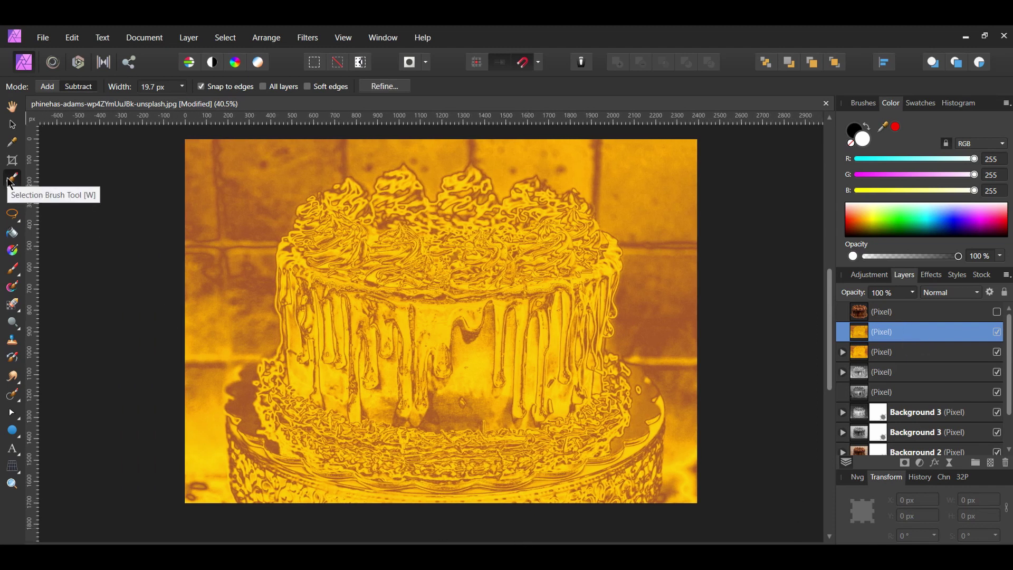
Step: Paint a 160 px Selection Brush selection over the gold cake and open Refine Selection
{"action": "key", "text": "bracketright"}
{"action": "key", "text": "bracketright"}
{"action": "key", "text": "bracketright"}
{"action": "key", "text": "bracketright"}
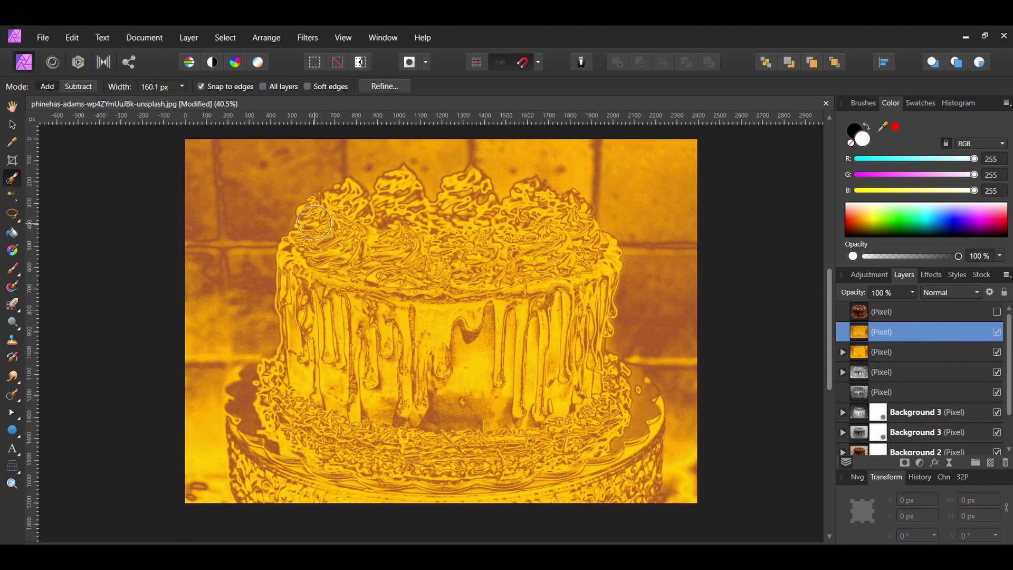
{"action": "mouse_move", "coordinate": [314, 222]}
{"action": "left_mouse_down"}
{"action": "mouse_move", "coordinate": [406, 274]}
{"action": "mouse_move", "coordinate": [418, 248]}
{"action": "mouse_move", "coordinate": [406, 195]}
{"action": "mouse_move", "coordinate": [332, 264]}
{"action": "mouse_move", "coordinate": [311, 216]}
{"action": "mouse_move", "coordinate": [290, 263]}
{"action": "mouse_move", "coordinate": [314, 308]}
{"action": "mouse_move", "coordinate": [306, 337]}
{"action": "mouse_move", "coordinate": [327, 393]}
{"action": "mouse_move", "coordinate": [349, 318]}
{"action": "left_mouse_up"}
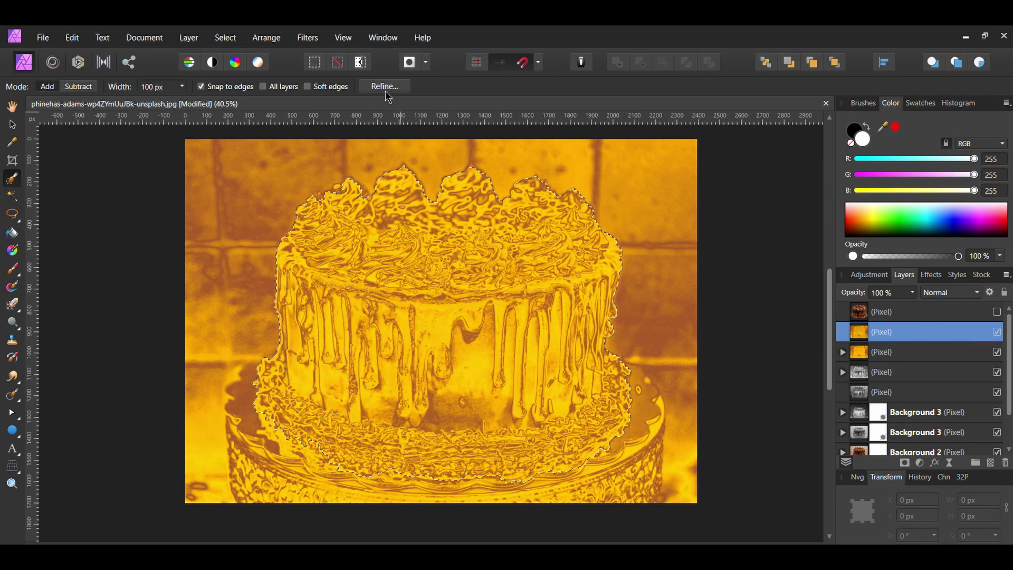
{"action": "left_click", "coordinate": [385, 87]}
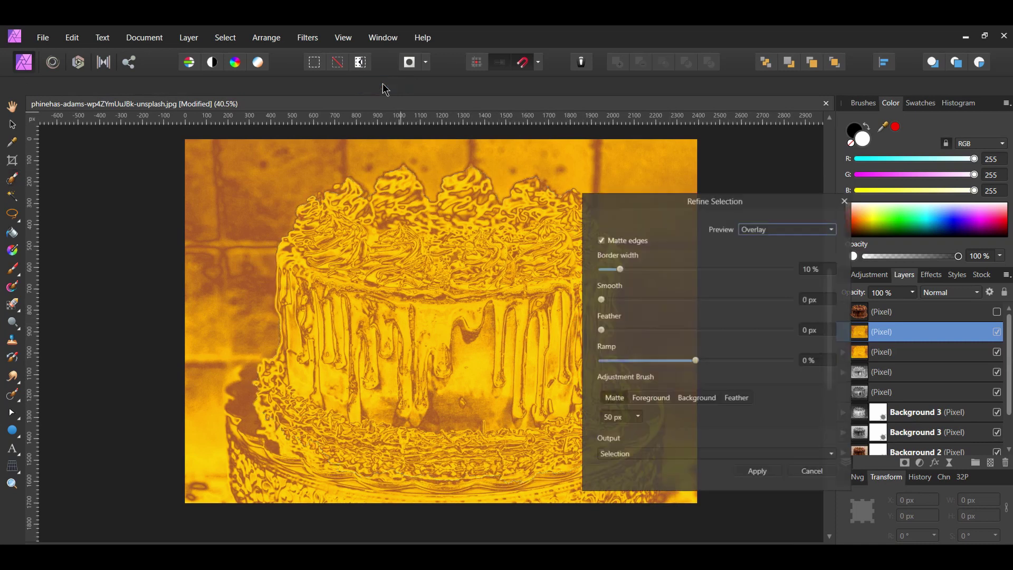
Step: Apply the refined cake selection with Output set to New layer
{"action": "left_click", "coordinate": [658, 454]}
{"action": "left_click", "coordinate": [626, 499]}
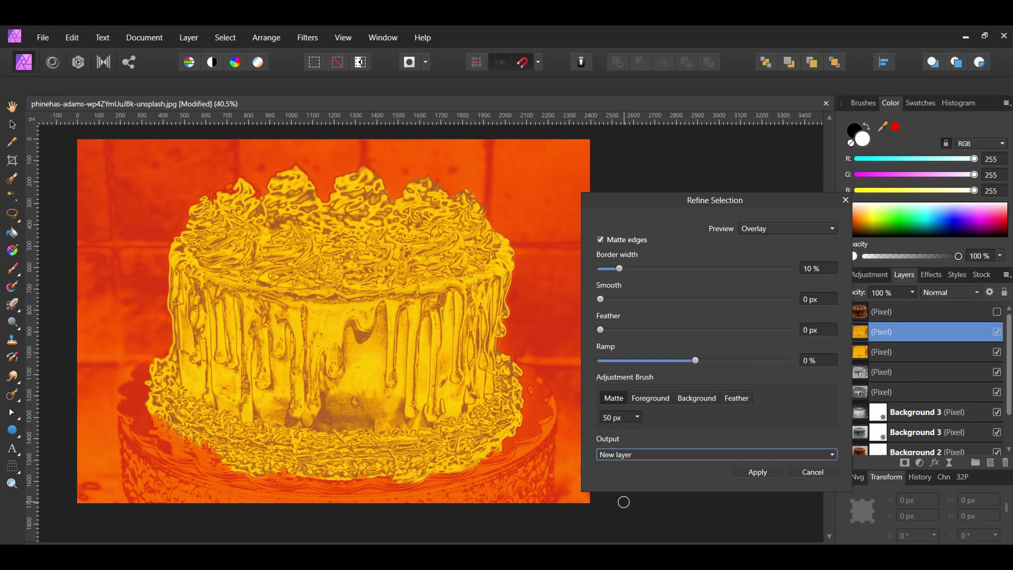
{"action": "left_click", "coordinate": [757, 474]}
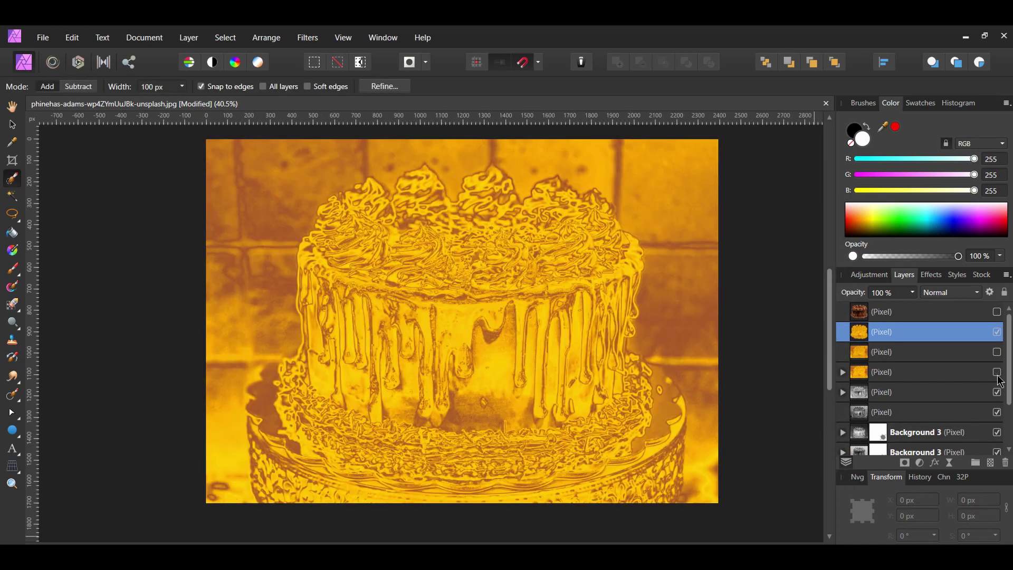
Step: Hide the golden merged, sketch, Background 3 and Background layers so only the cake shows on transparency
{"action": "left_click", "coordinate": [997, 372]}
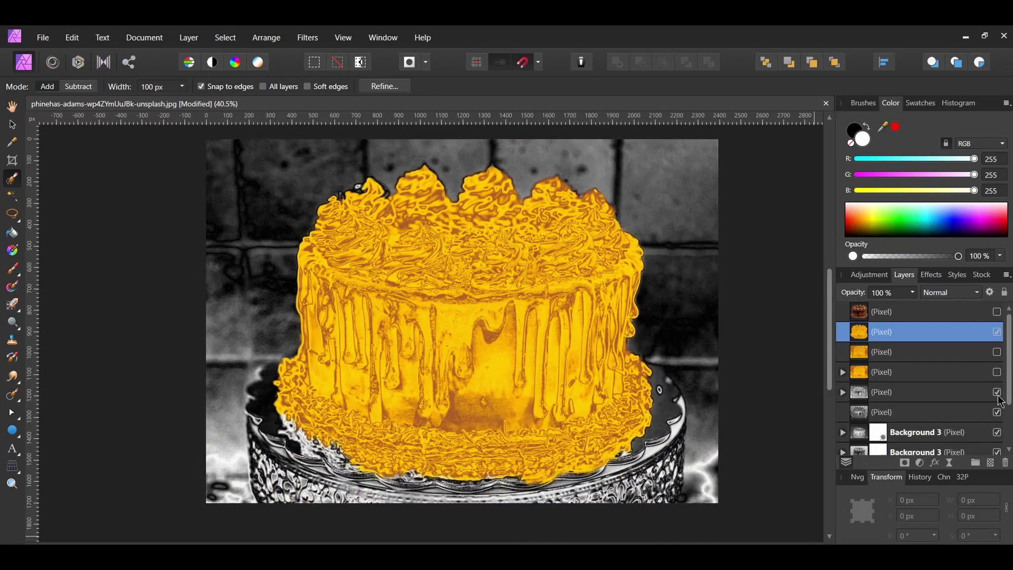
{"action": "left_click", "coordinate": [996, 392]}
{"action": "left_click", "coordinate": [996, 413]}
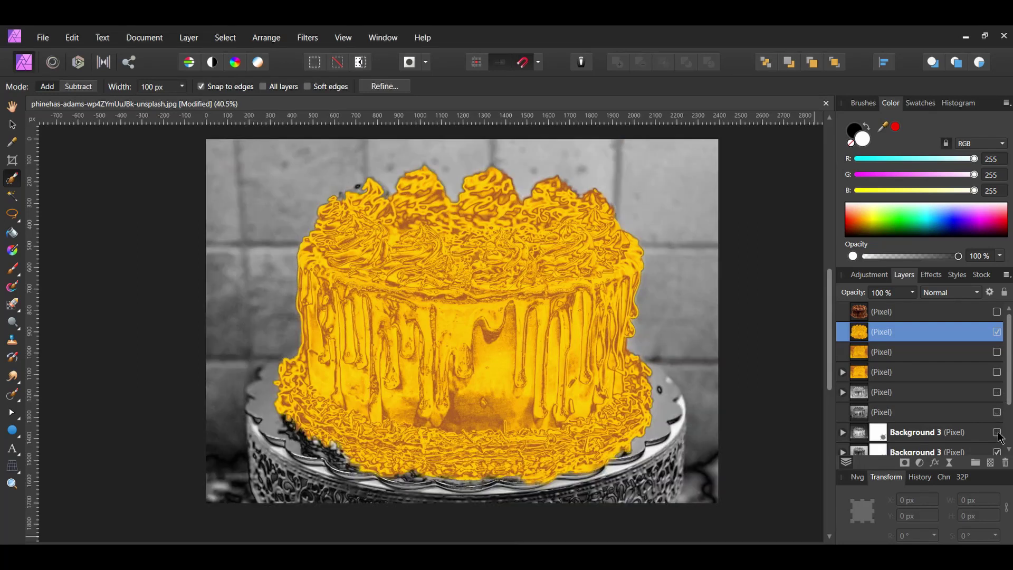
{"action": "left_click", "coordinate": [996, 432]}
{"action": "scroll", "coordinate": [1009, 400], "scroll_direction": "down", "scroll_amount": 3}
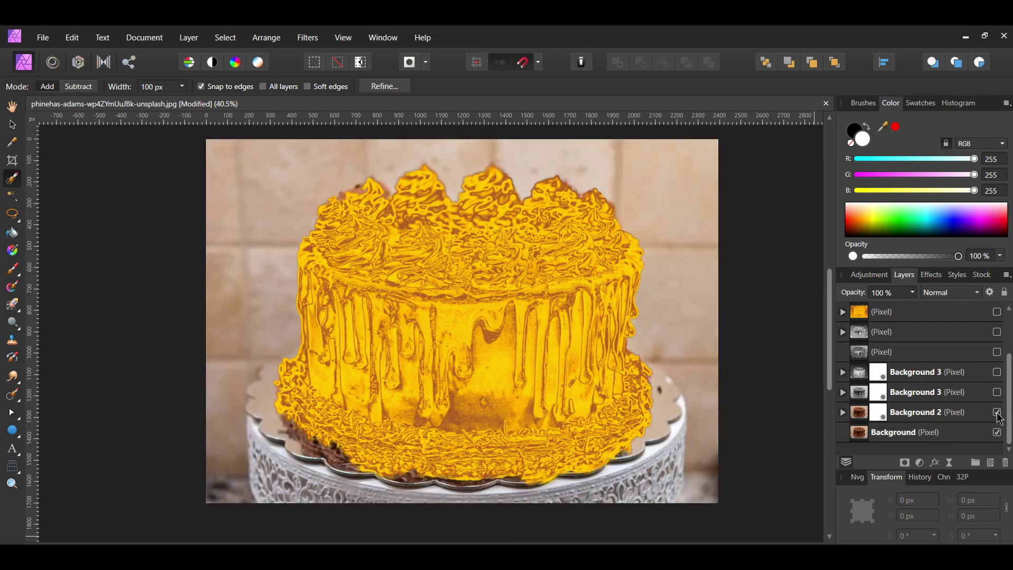
{"action": "left_click", "coordinate": [997, 432]}
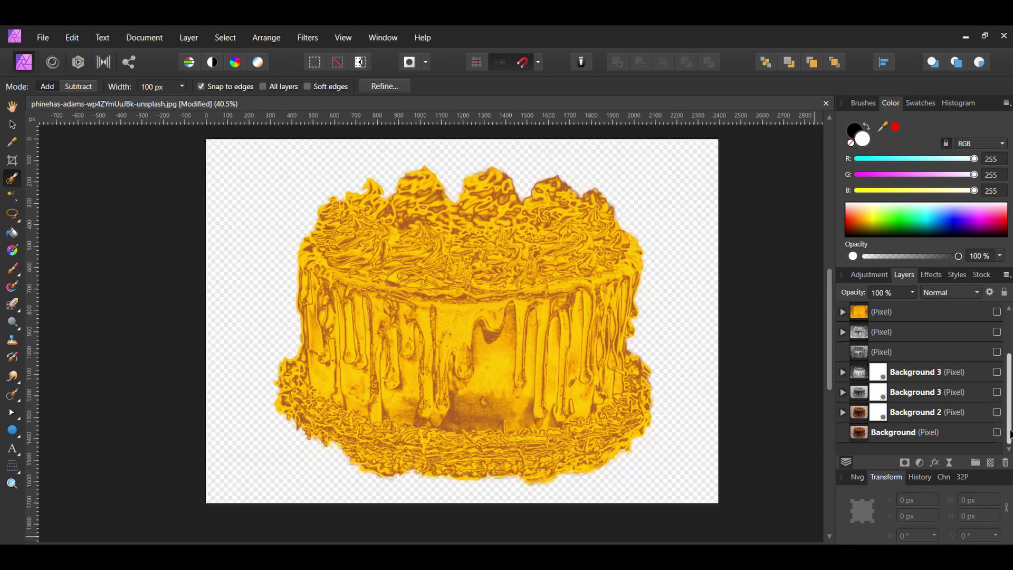
{"action": "scroll", "coordinate": [1003, 449], "scroll_direction": "up", "scroll_amount": 3}
Step: Add an empty pixel layer and move it beneath the cake cut-out
{"action": "left_click", "coordinate": [990, 463]}
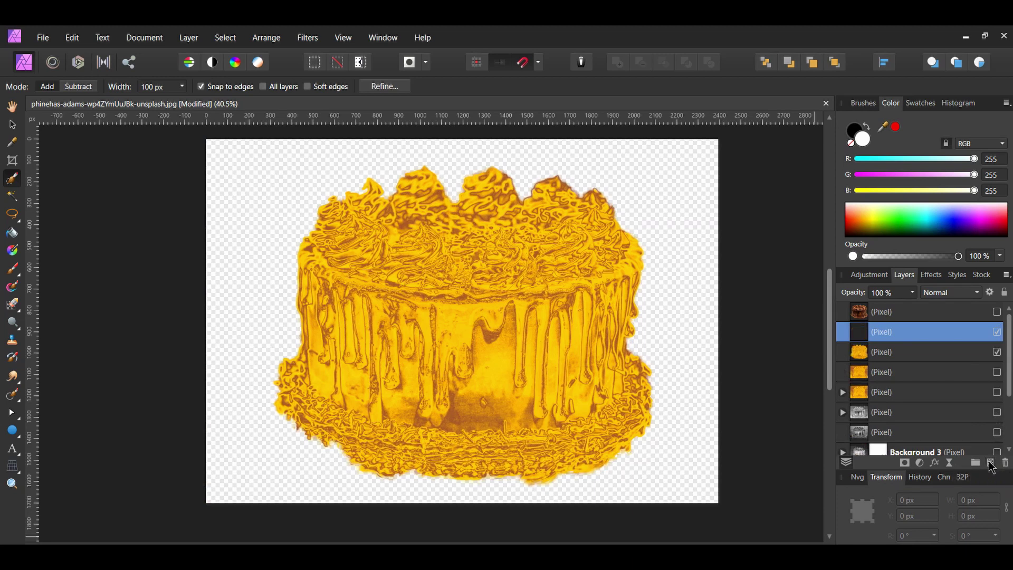
{"action": "left_click_drag", "start_coordinate": [842, 338], "coordinate": [841, 362]}
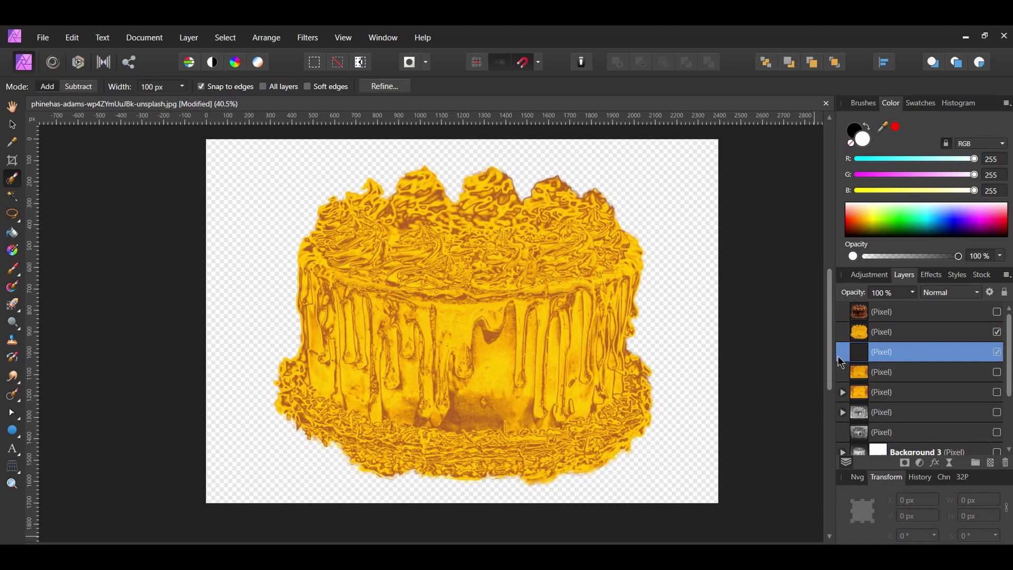
{"action": "left_click", "coordinate": [68, 35]}
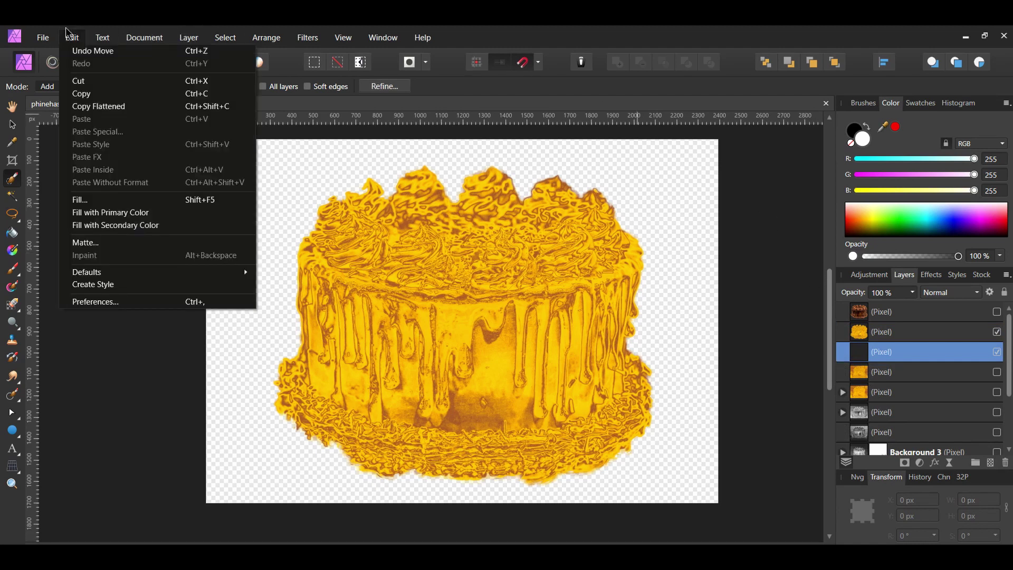